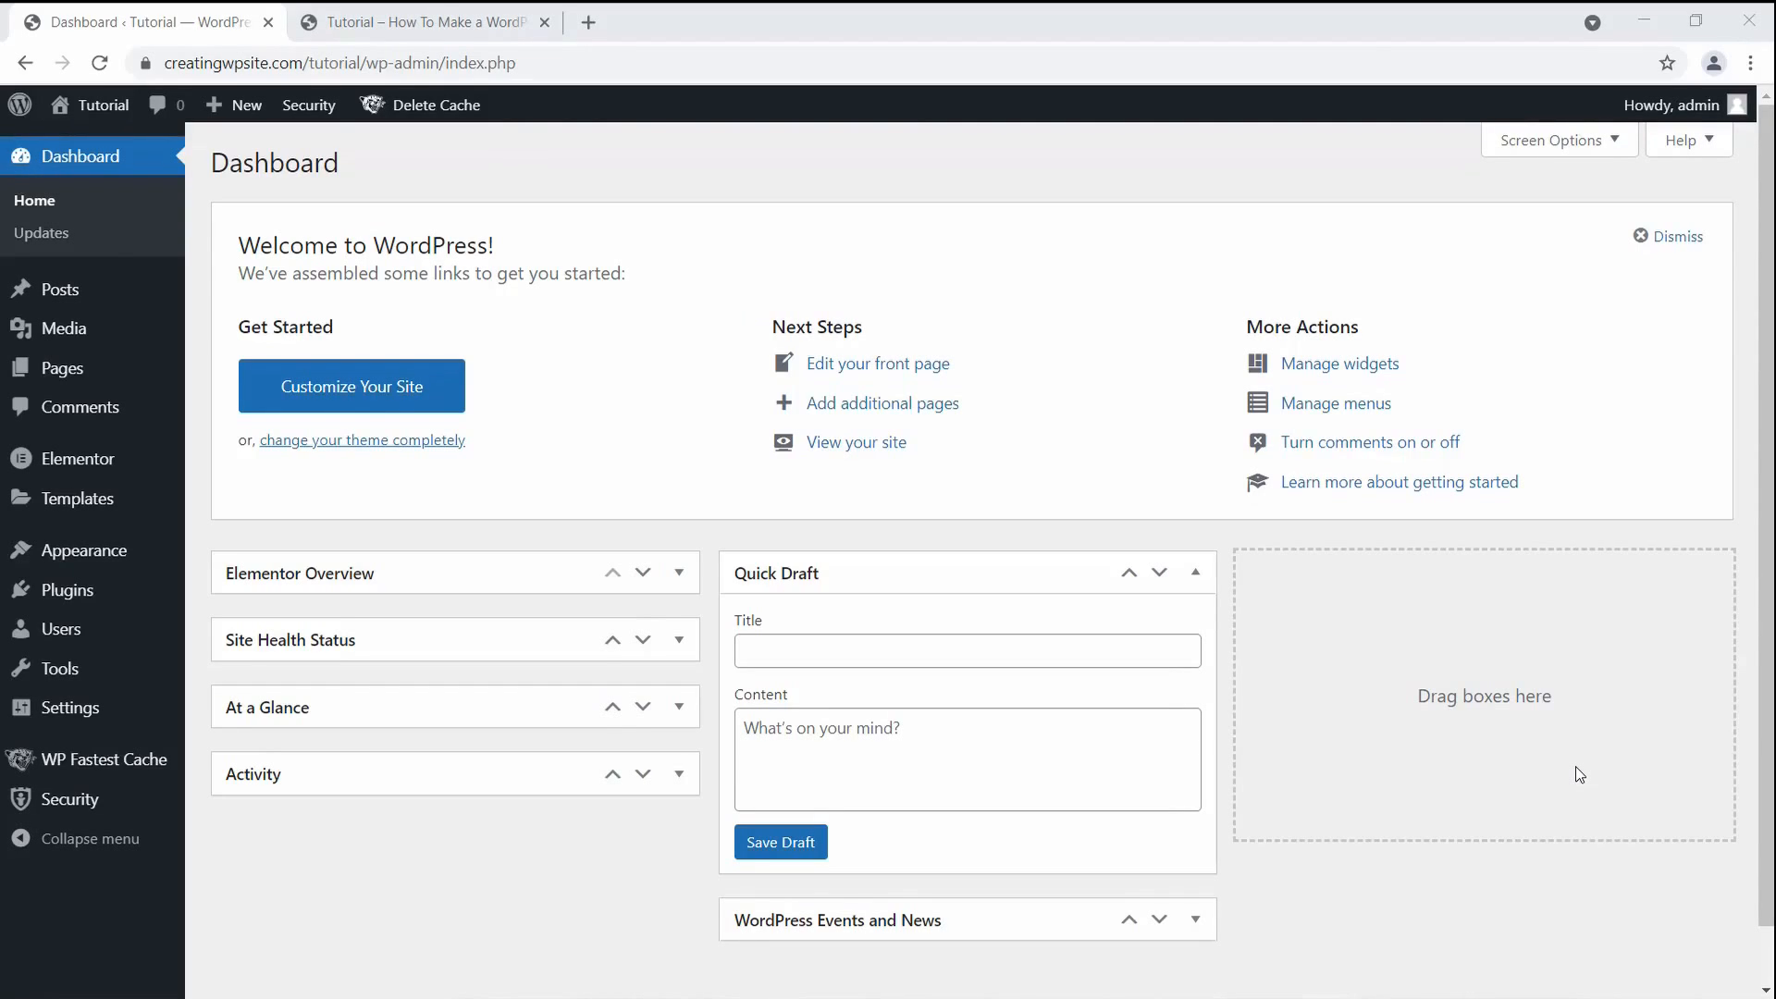
Step: Check how the header on the site's front page behaves when the page is scrolled
{"action": "left_click", "coordinate": [396, 13]}
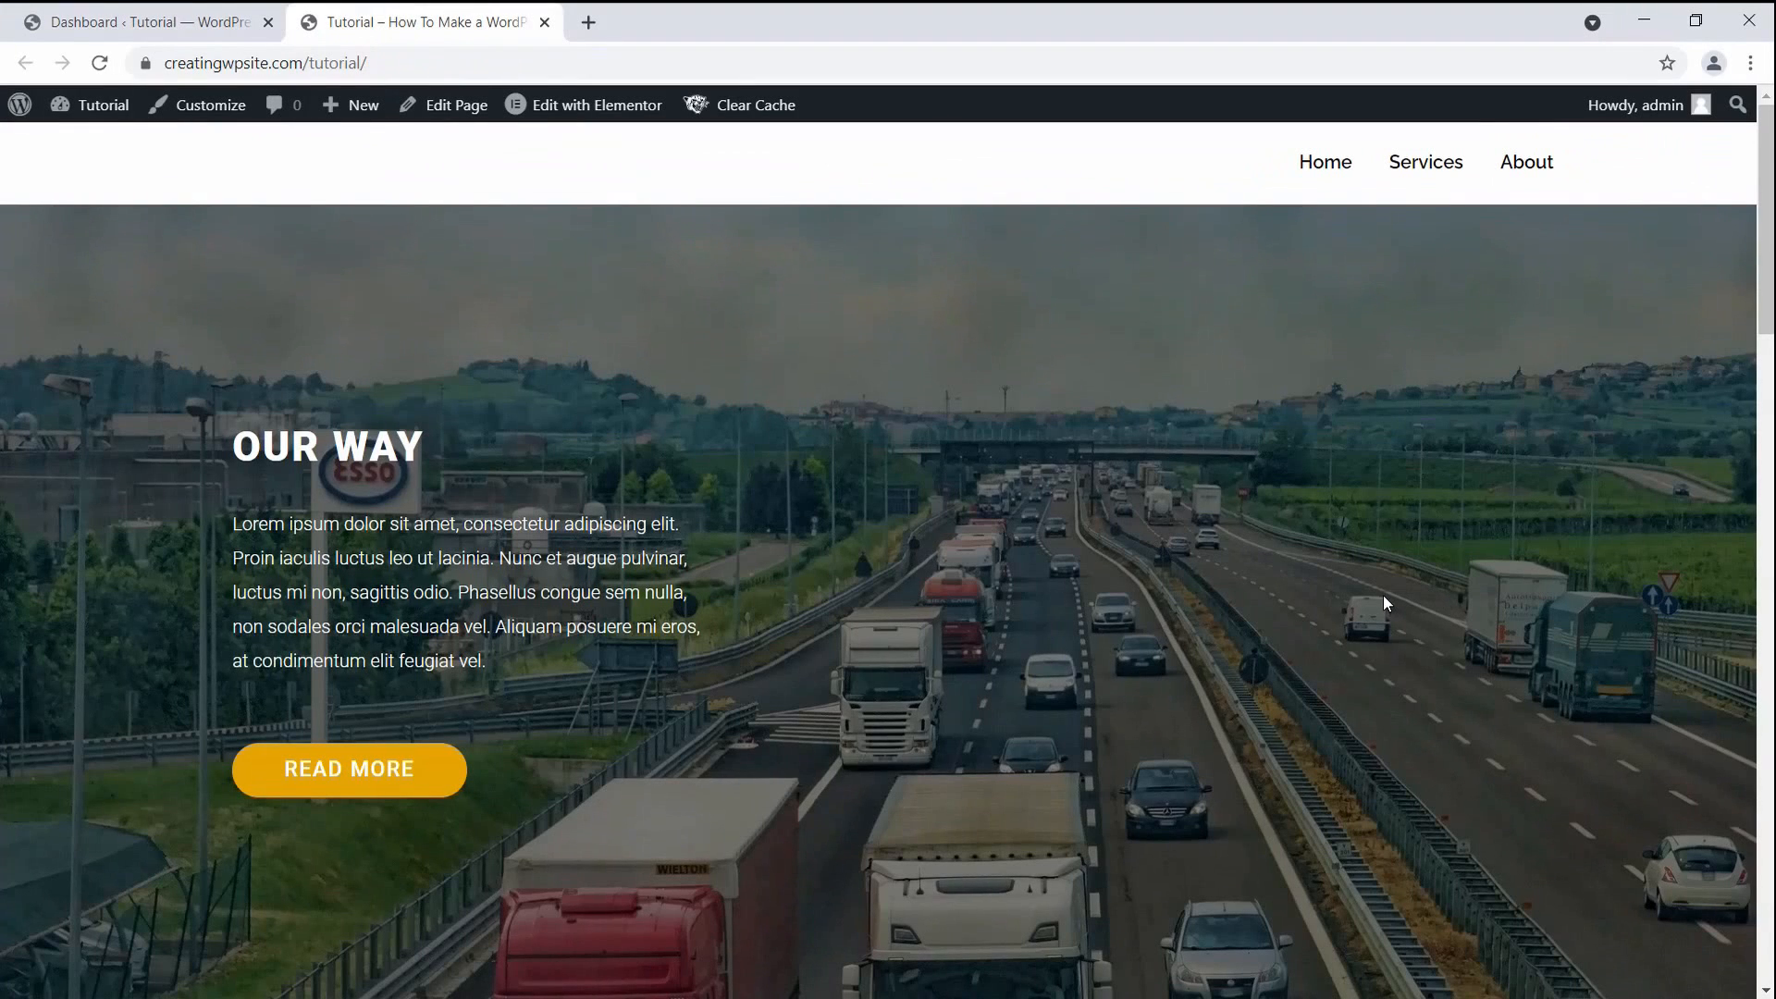
{"action": "scroll", "coordinate": [1384, 597], "scroll_direction": "down", "scroll_amount": 6}
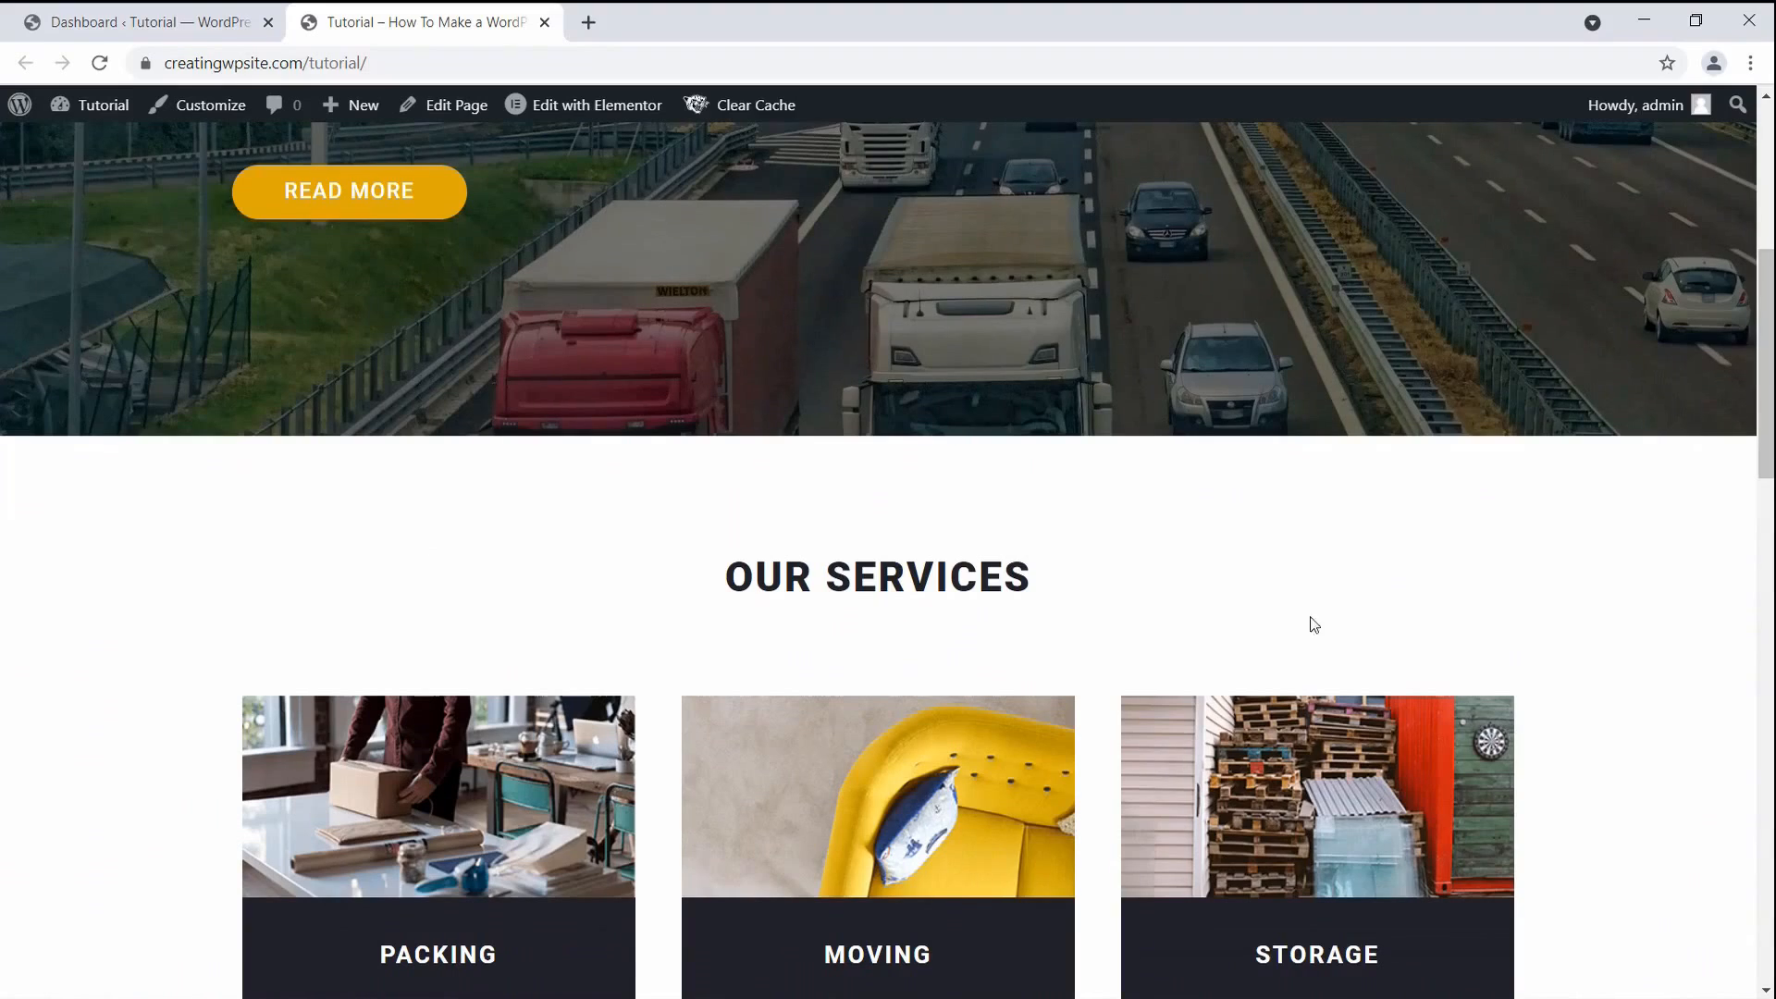
{"action": "scroll", "coordinate": [1262, 647], "scroll_direction": "up", "scroll_amount": 6}
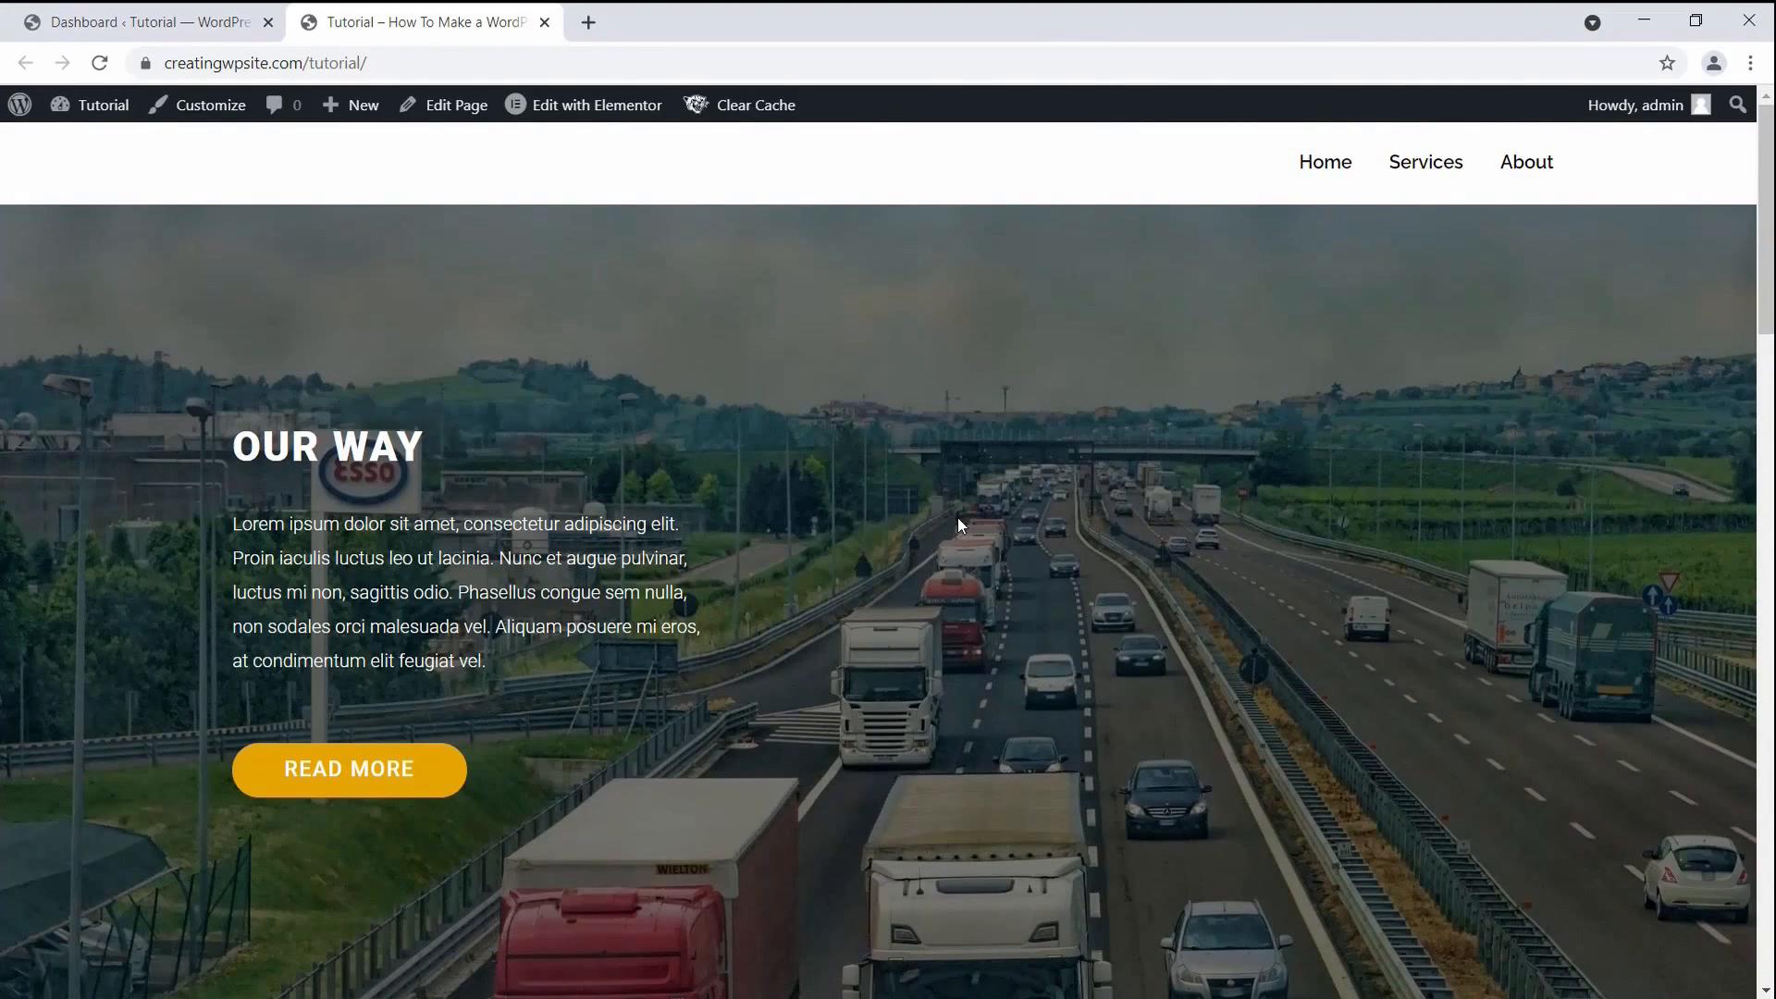
Step: Search the plugin directory for mystickymenu, then install and activate the myStickymenu plugin
{"action": "left_click", "coordinate": [146, 21]}
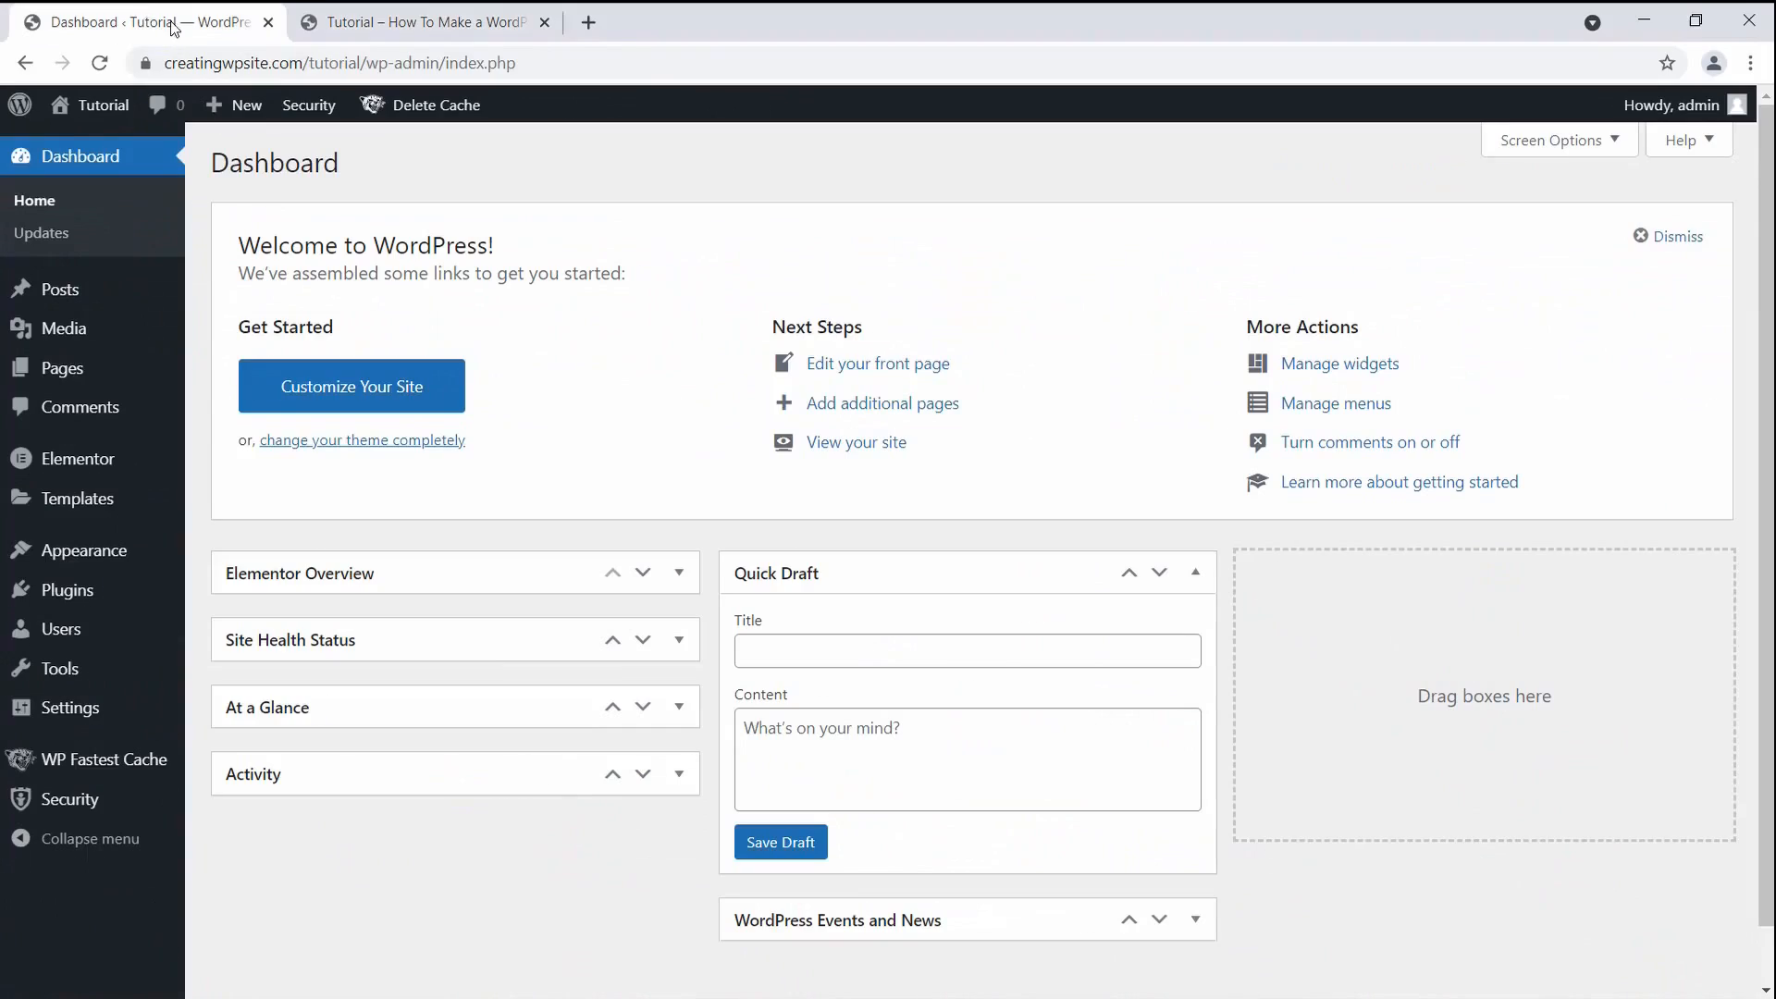
{"action": "mouse_move", "coordinate": [115, 588]}
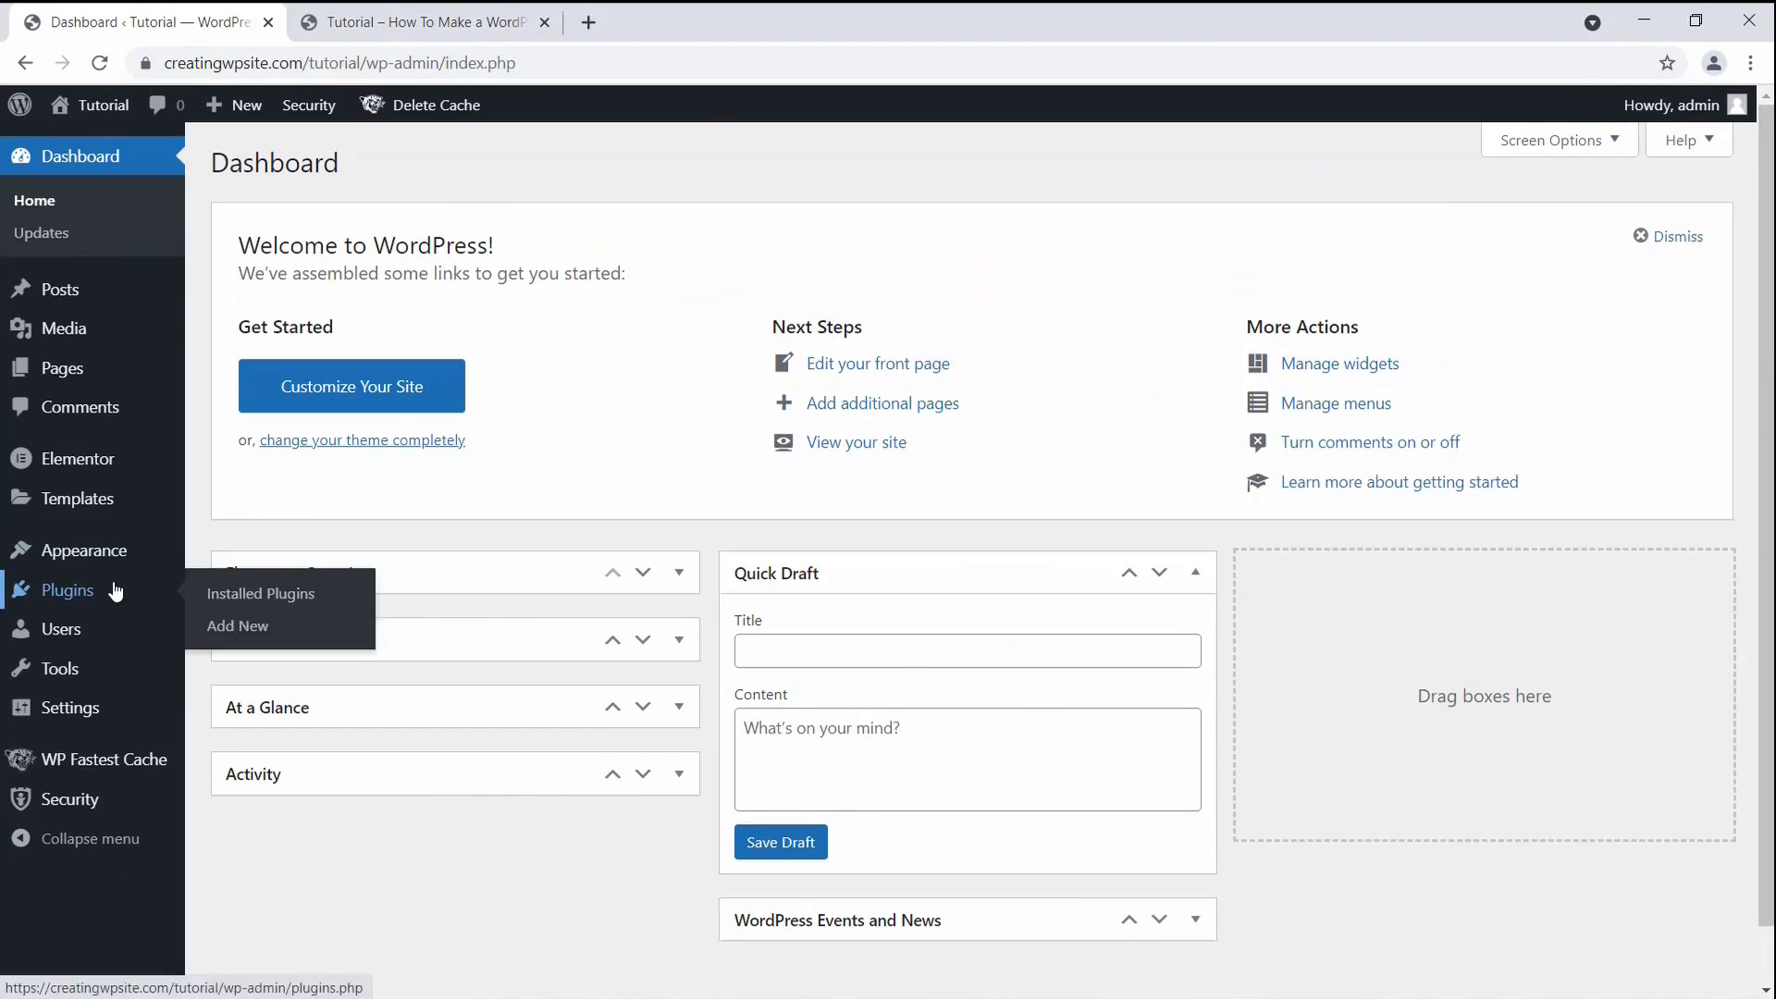
{"action": "left_click", "coordinate": [238, 626]}
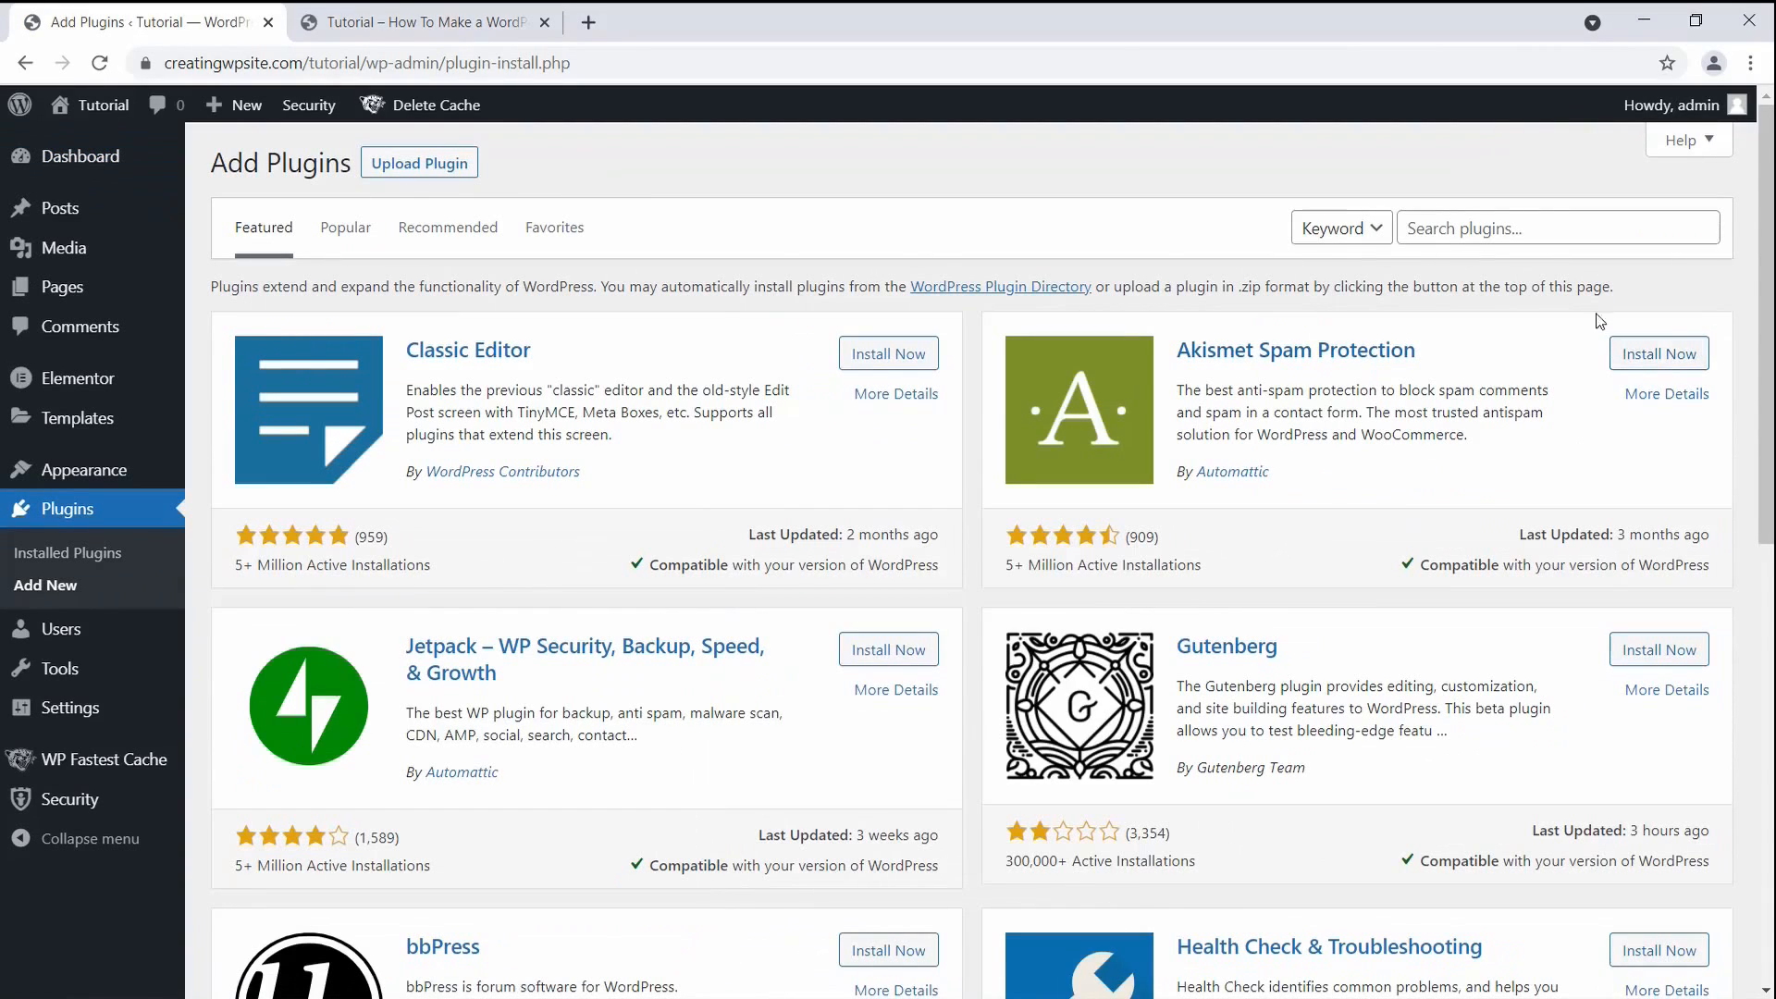
{"action": "left_click", "coordinate": [1517, 227]}
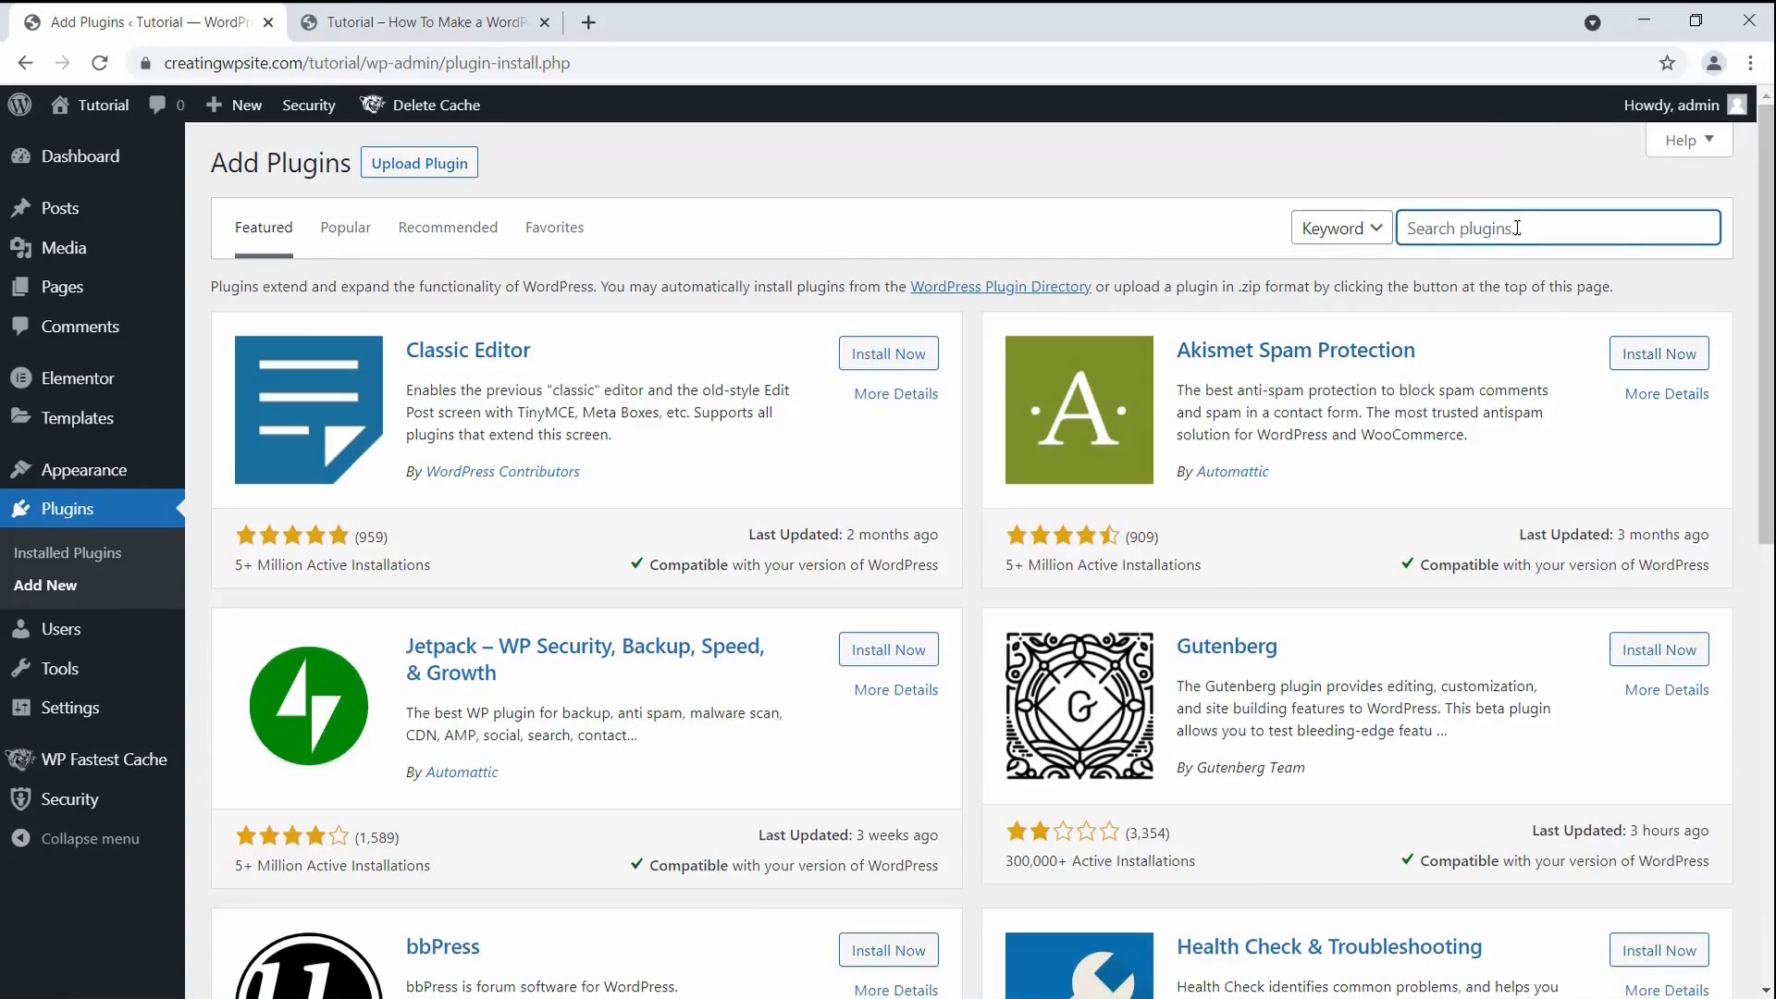
{"action": "type", "text": "mystickymenu"}
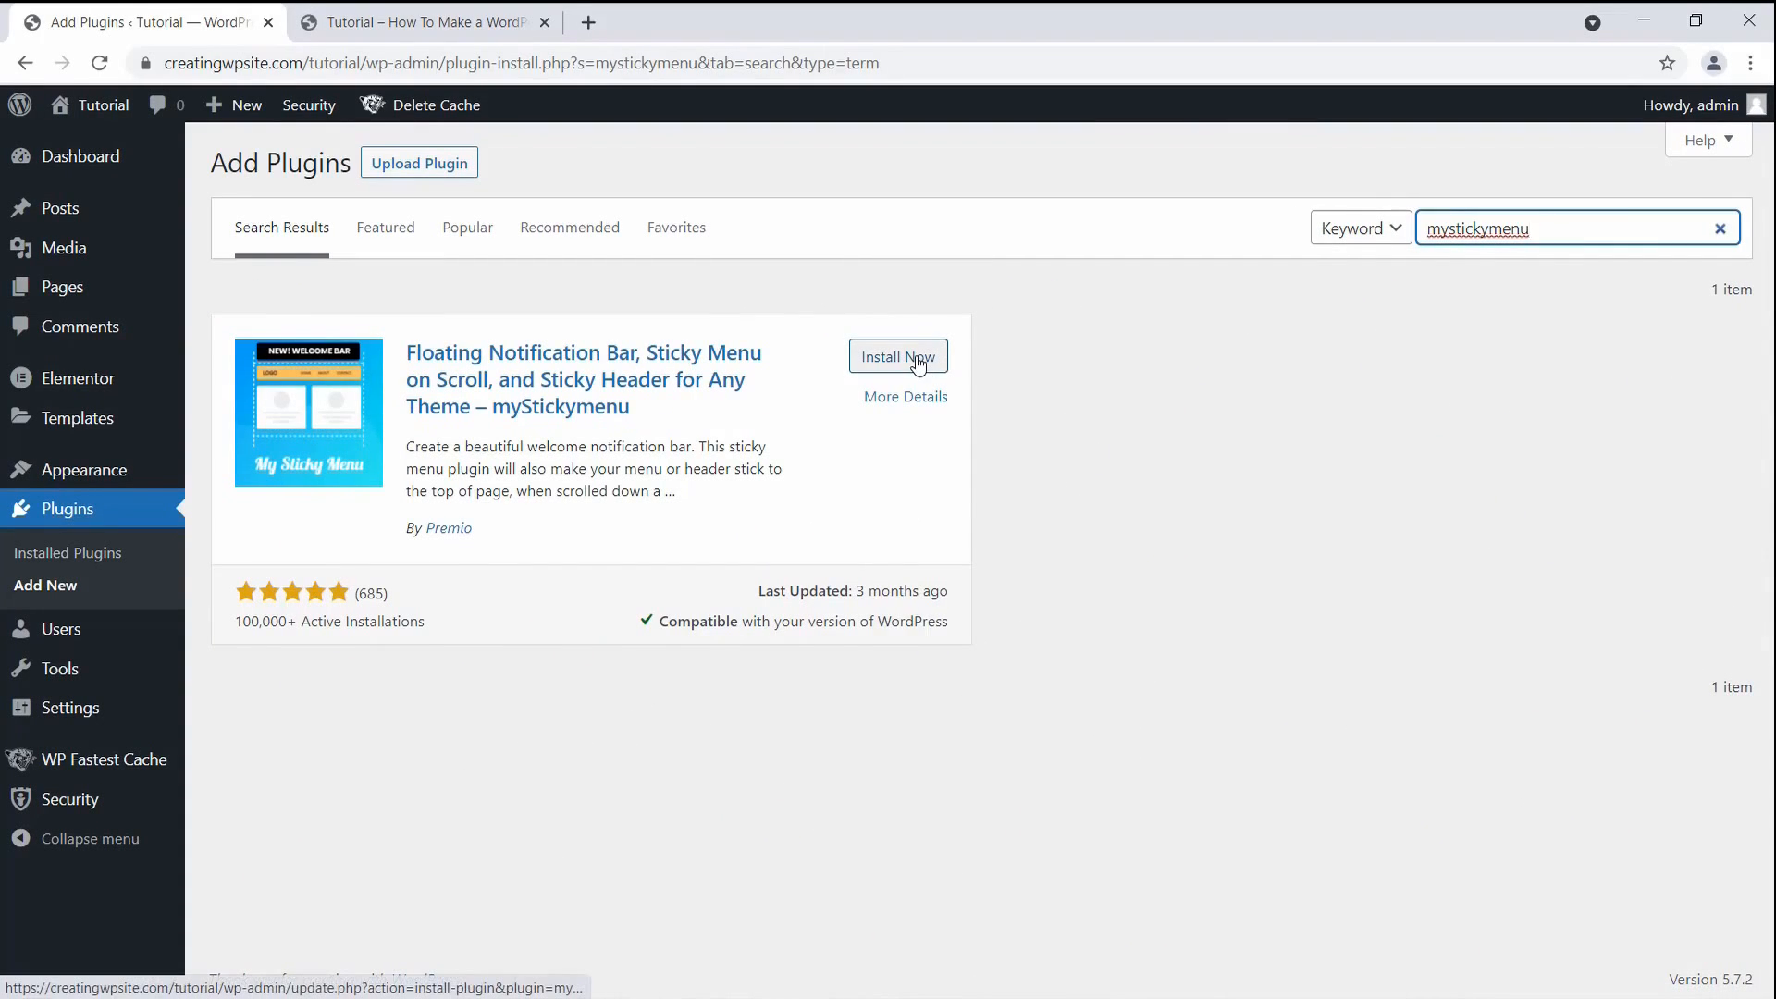
{"action": "left_click", "coordinate": [918, 365]}
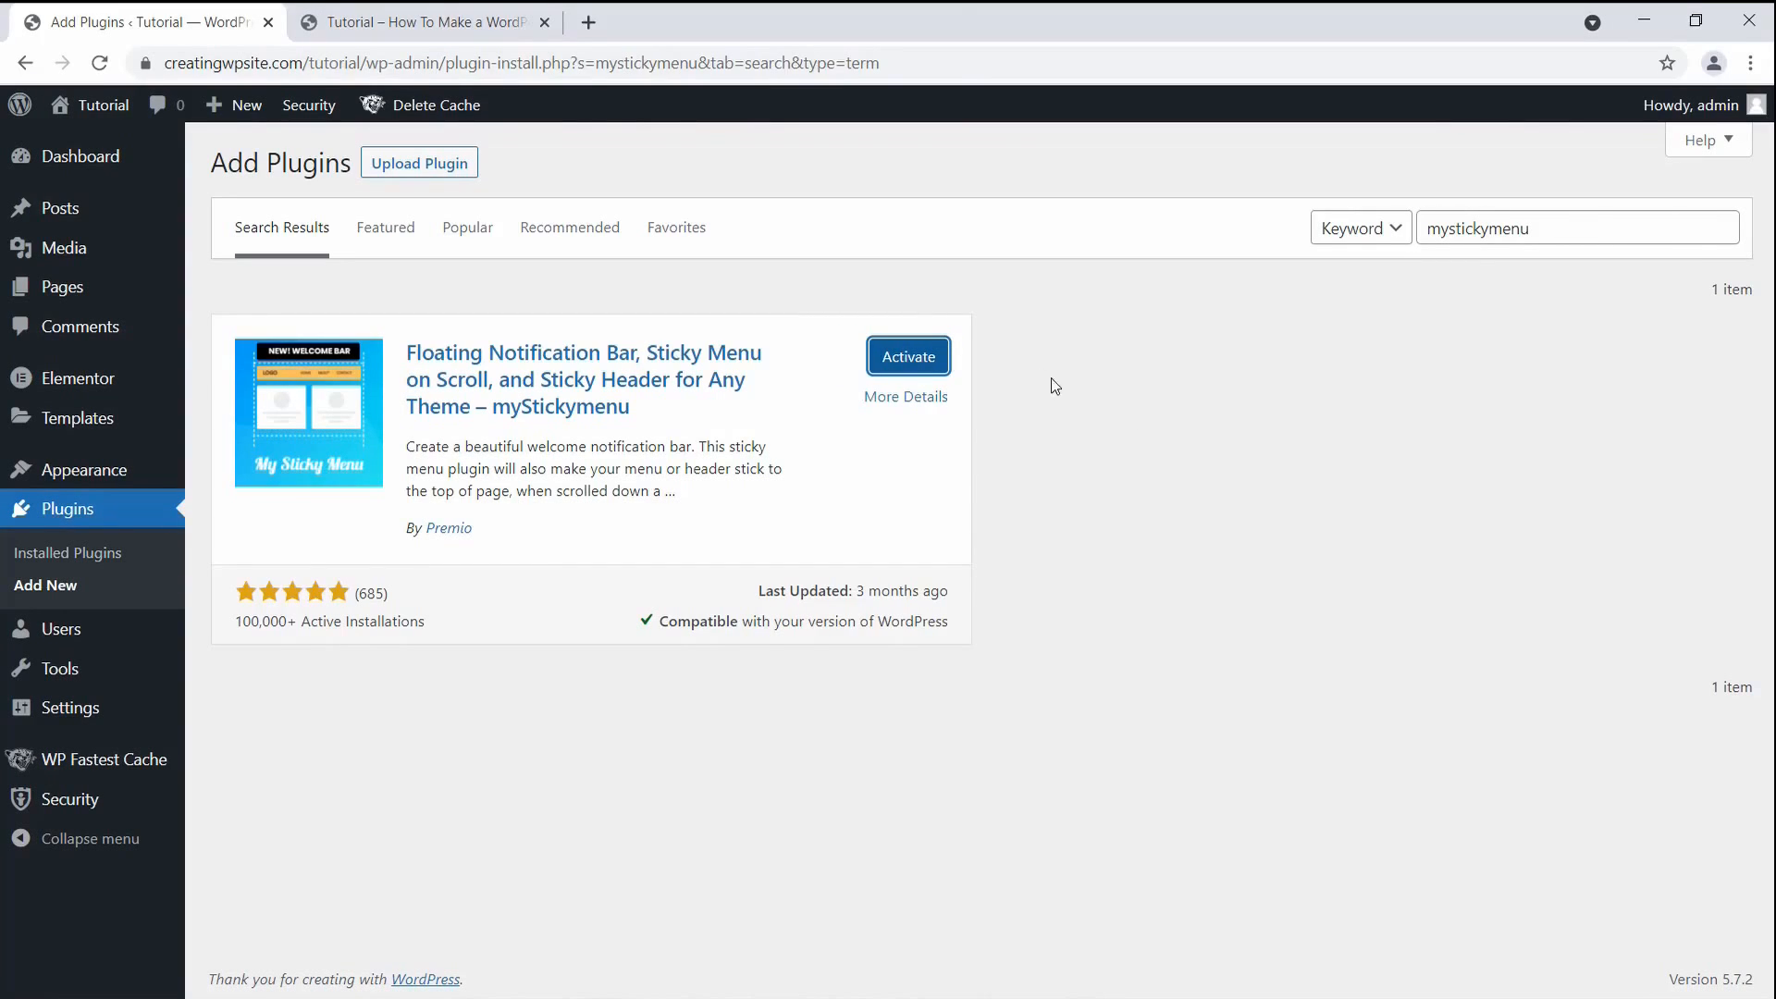
{"action": "left_click", "coordinate": [923, 358]}
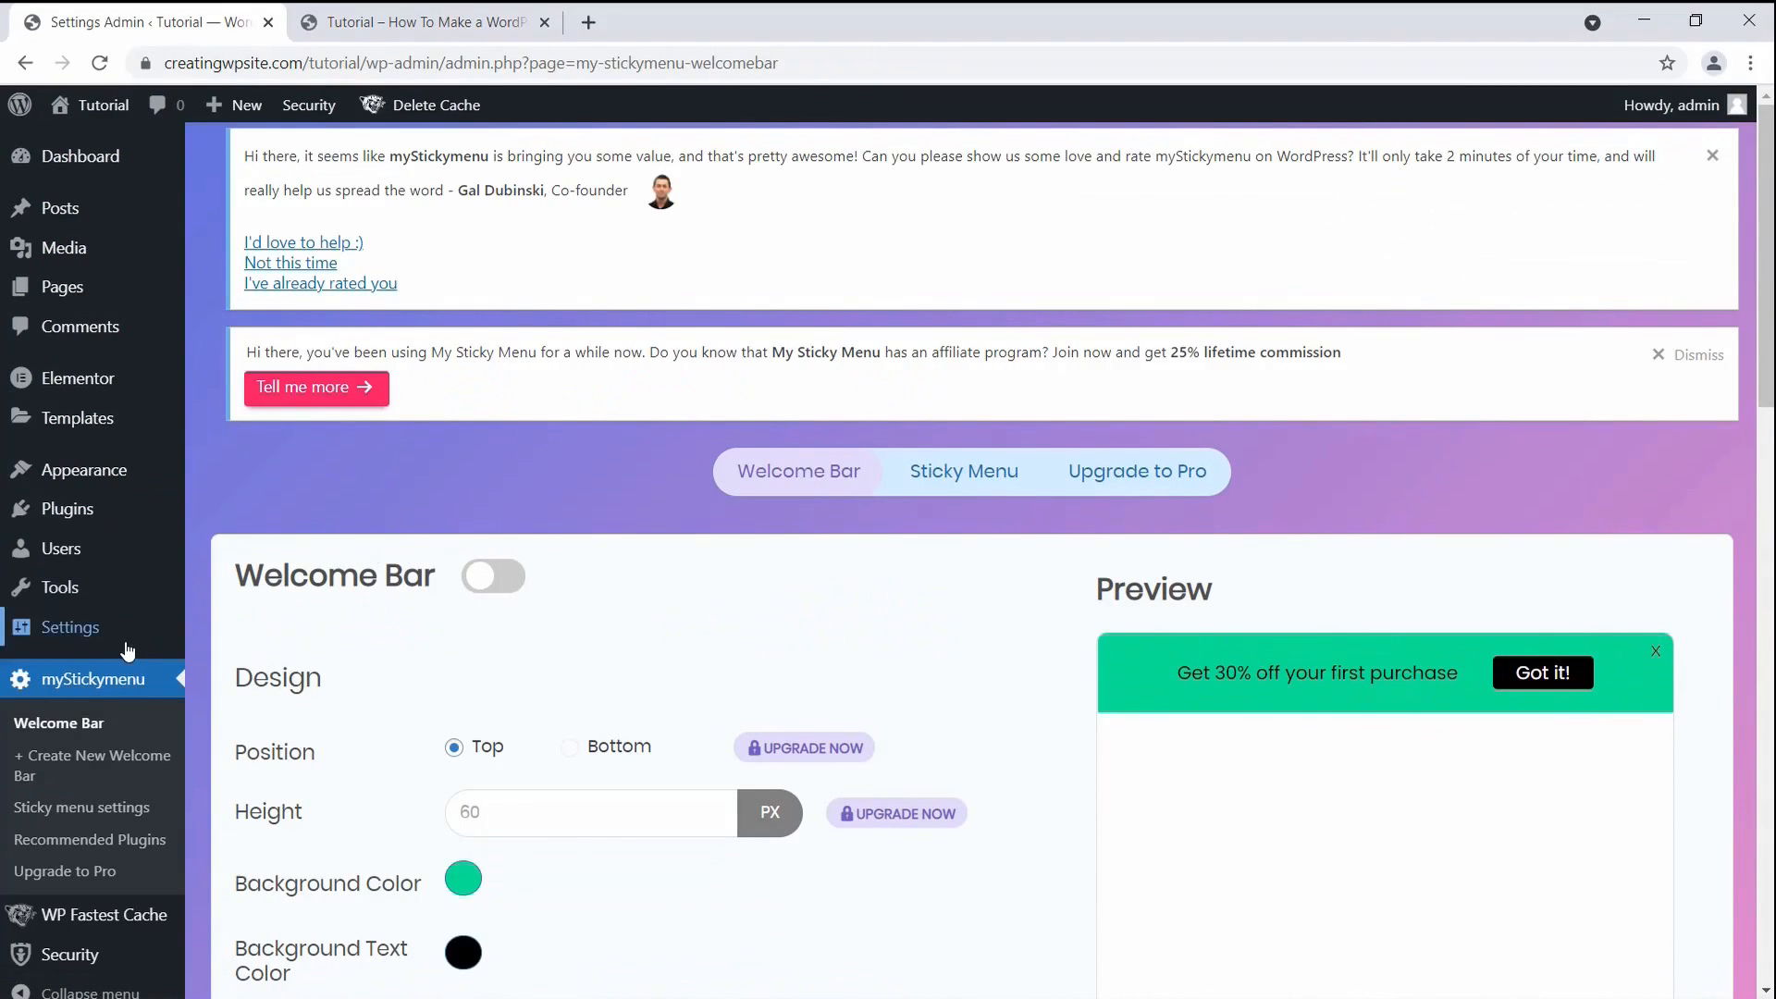
Step: In the myStickymenu sticky menu settings, set the Sticky Class to Menu (Primary Menu) and save
{"action": "mouse_move", "coordinate": [119, 645]}
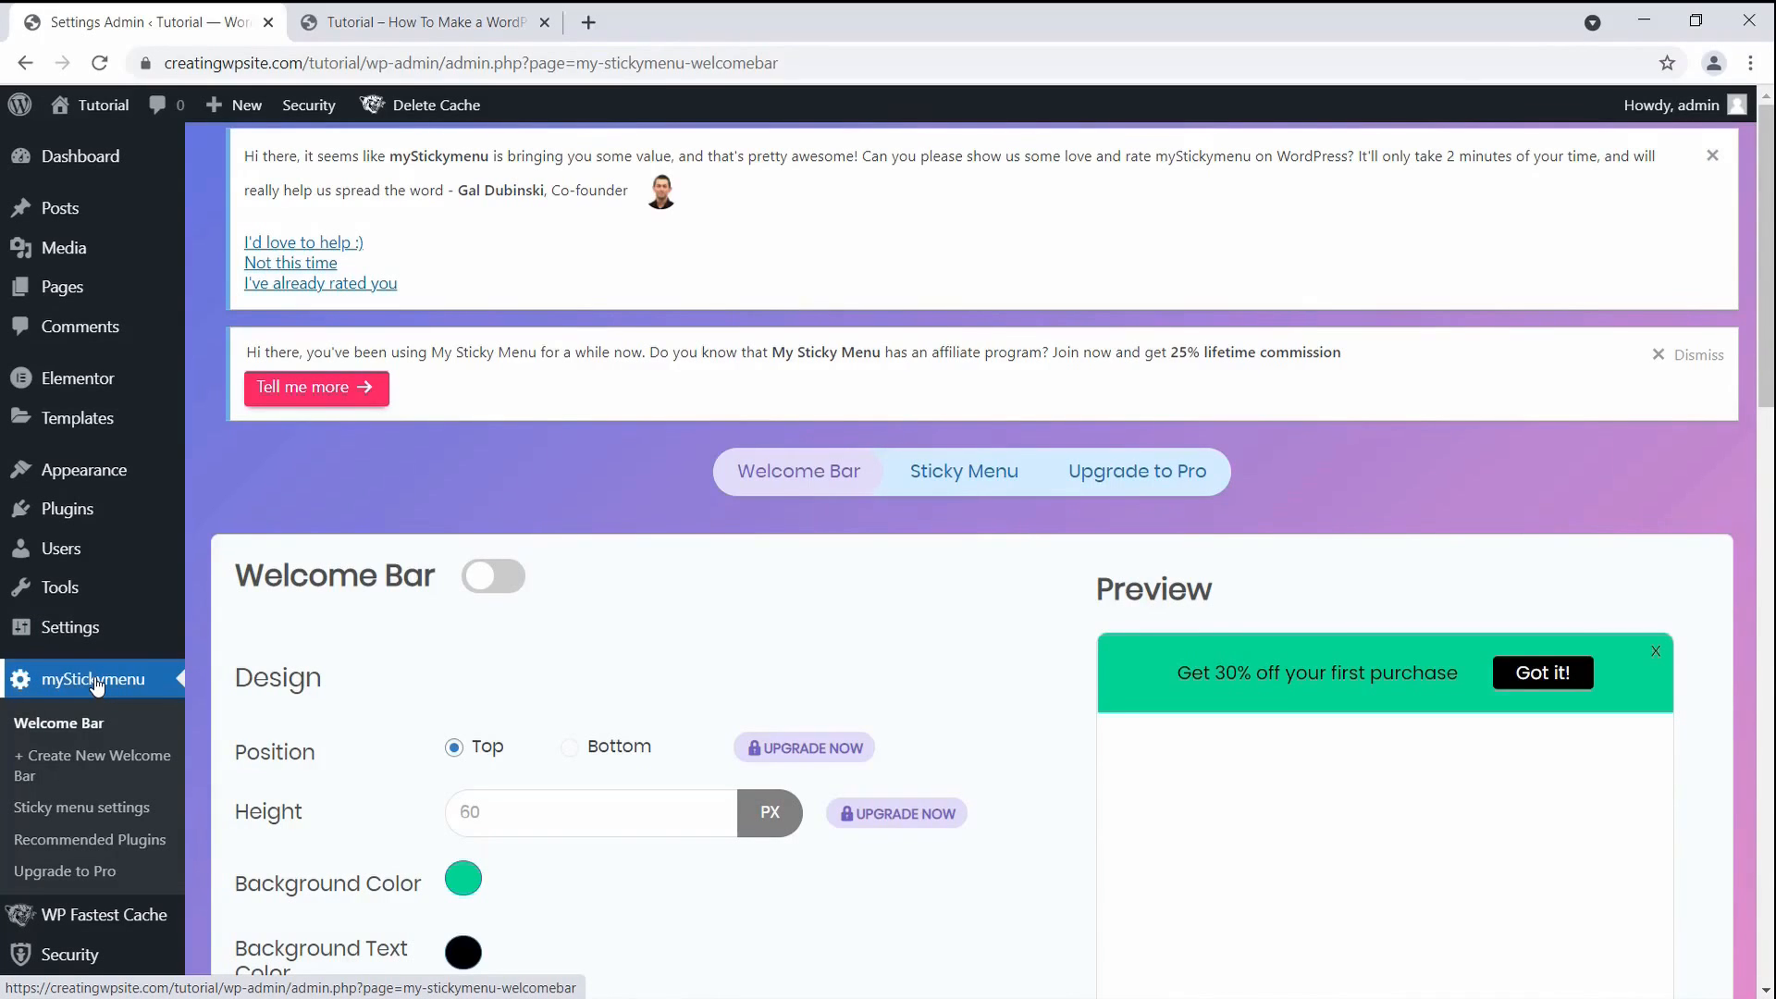
{"action": "left_click", "coordinate": [112, 816]}
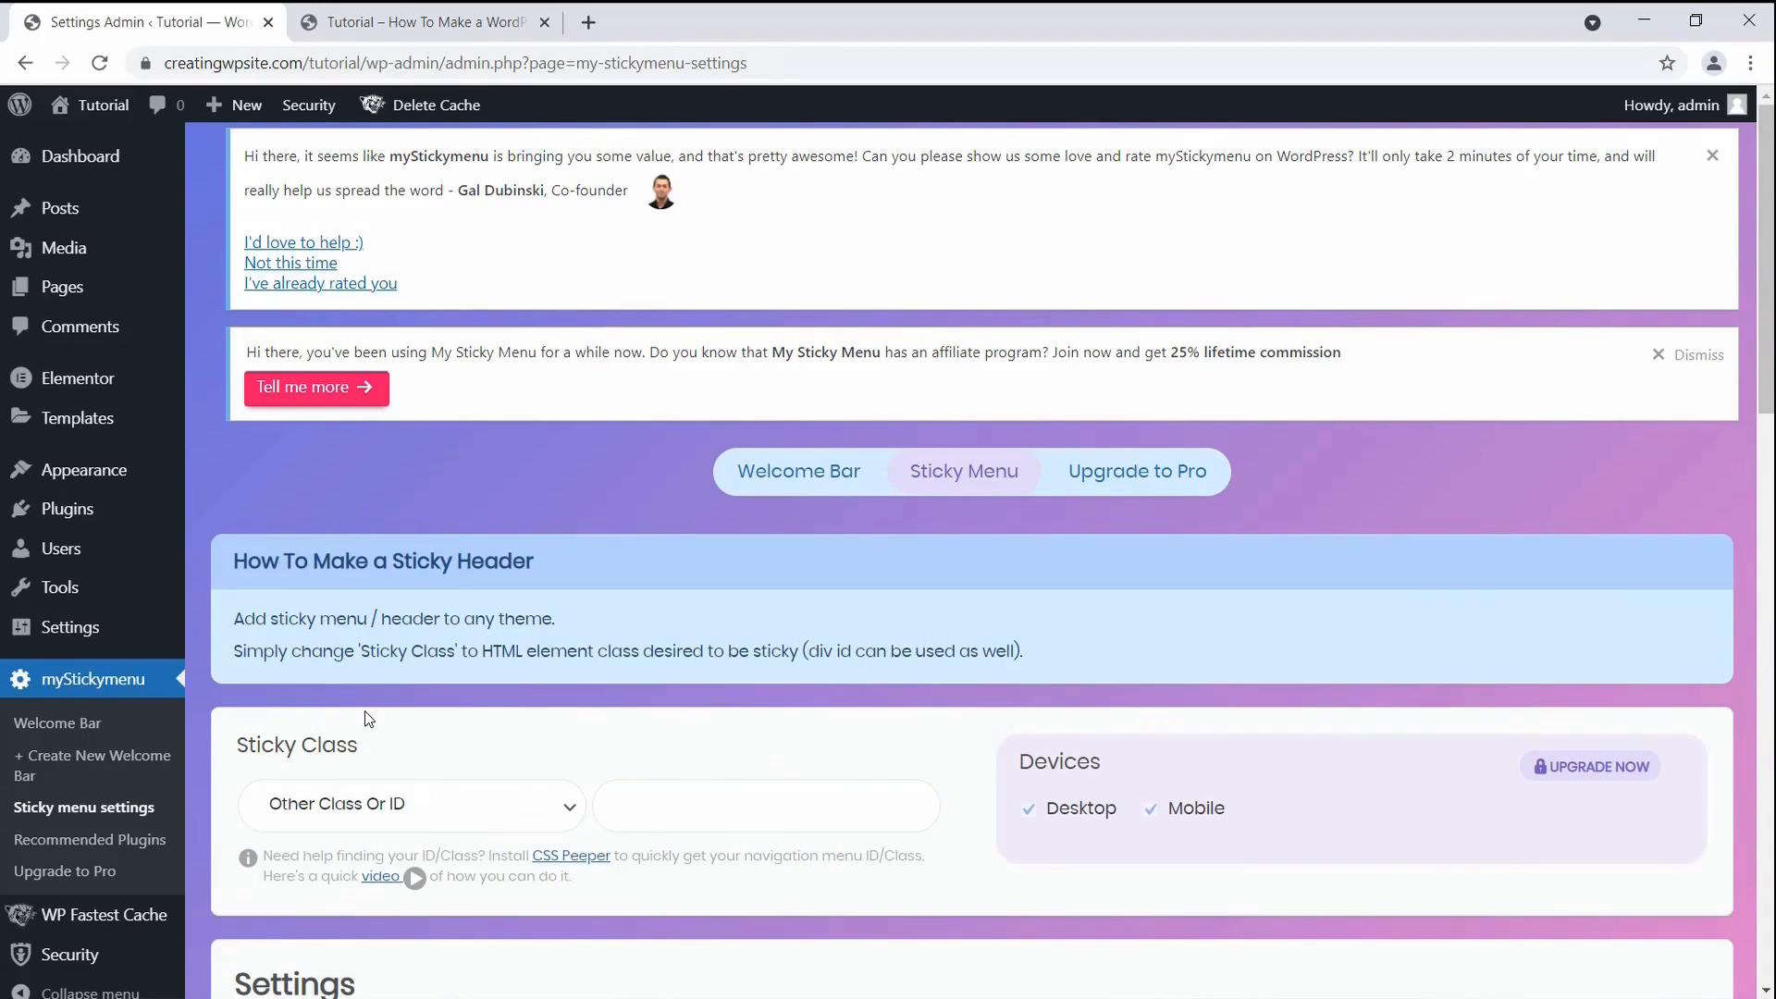
{"action": "scroll", "coordinate": [429, 594], "scroll_direction": "down", "scroll_amount": 3}
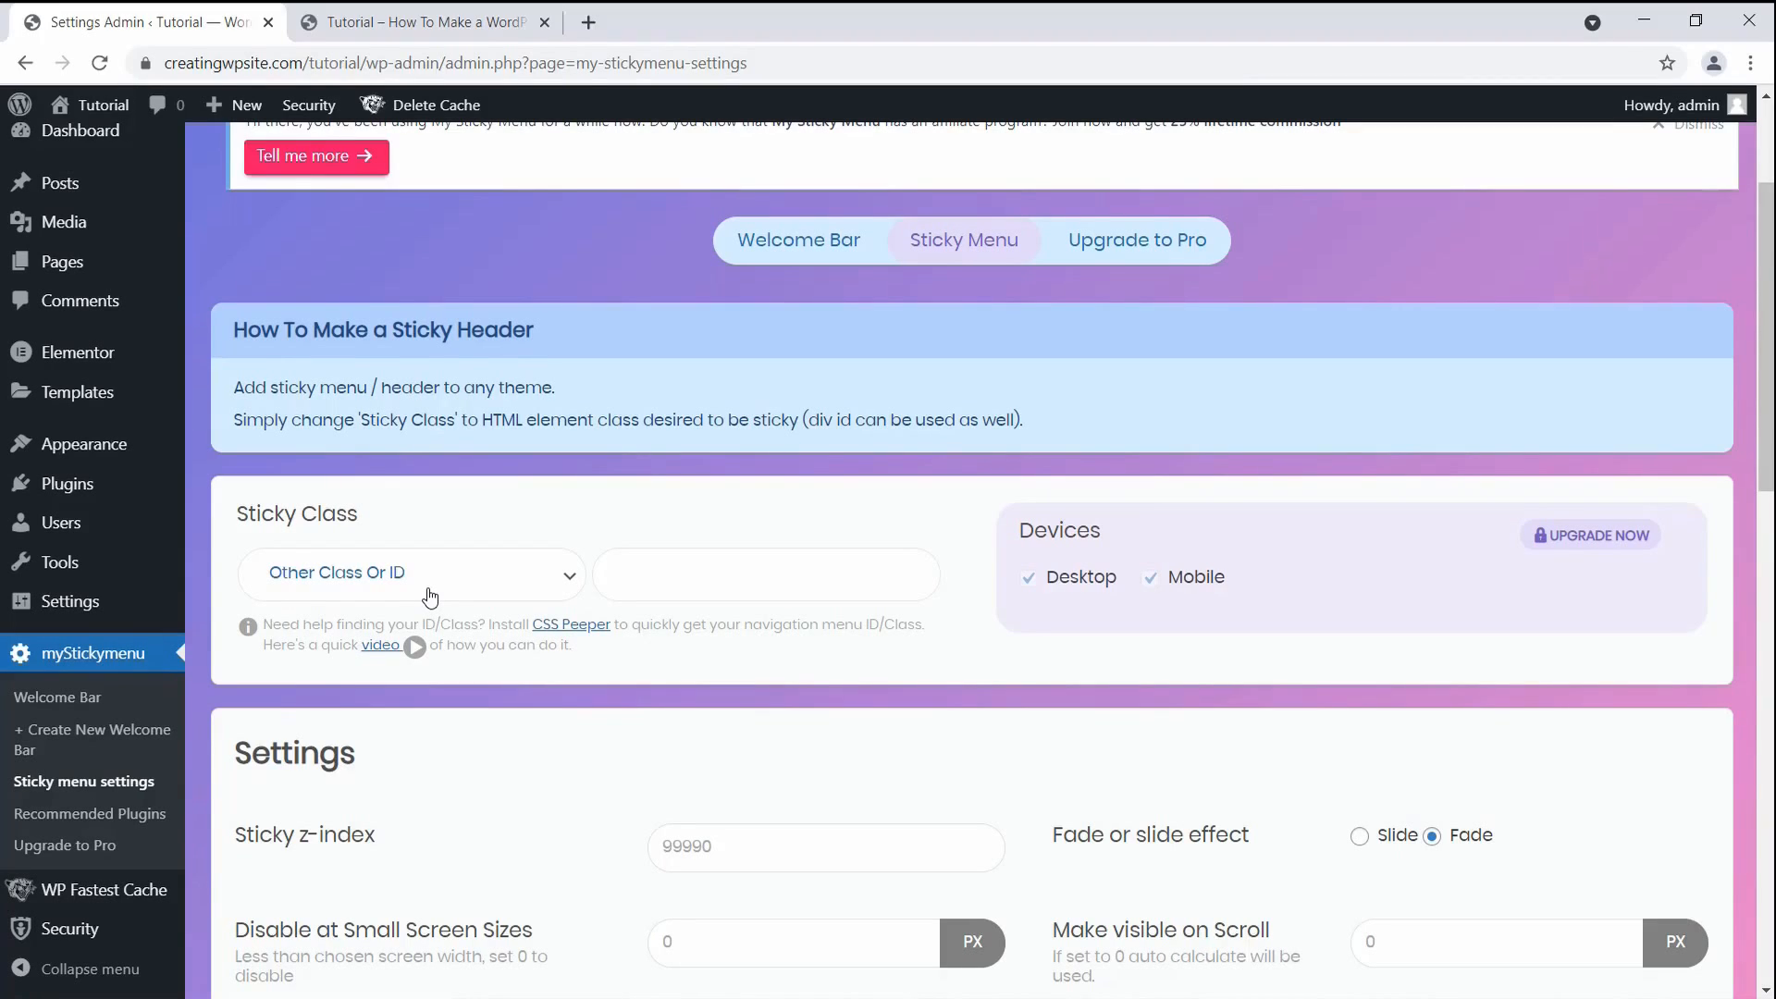
{"action": "left_click", "coordinate": [429, 594]}
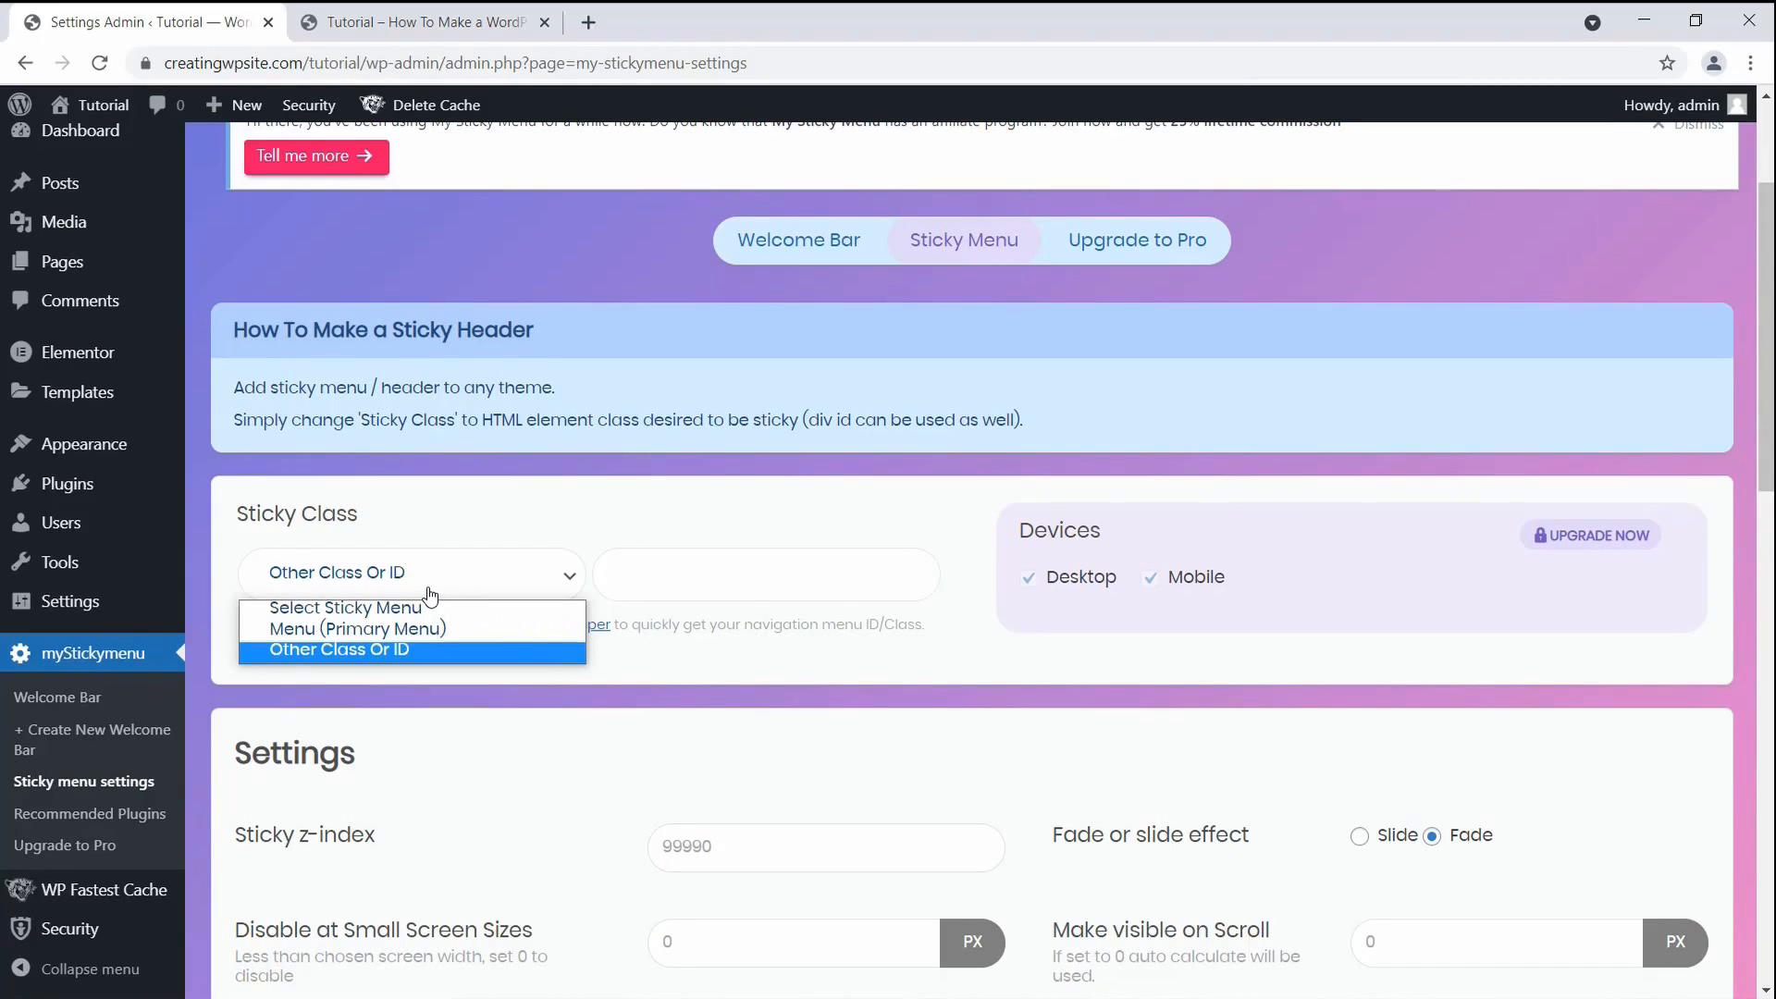
{"action": "left_click", "coordinate": [468, 627]}
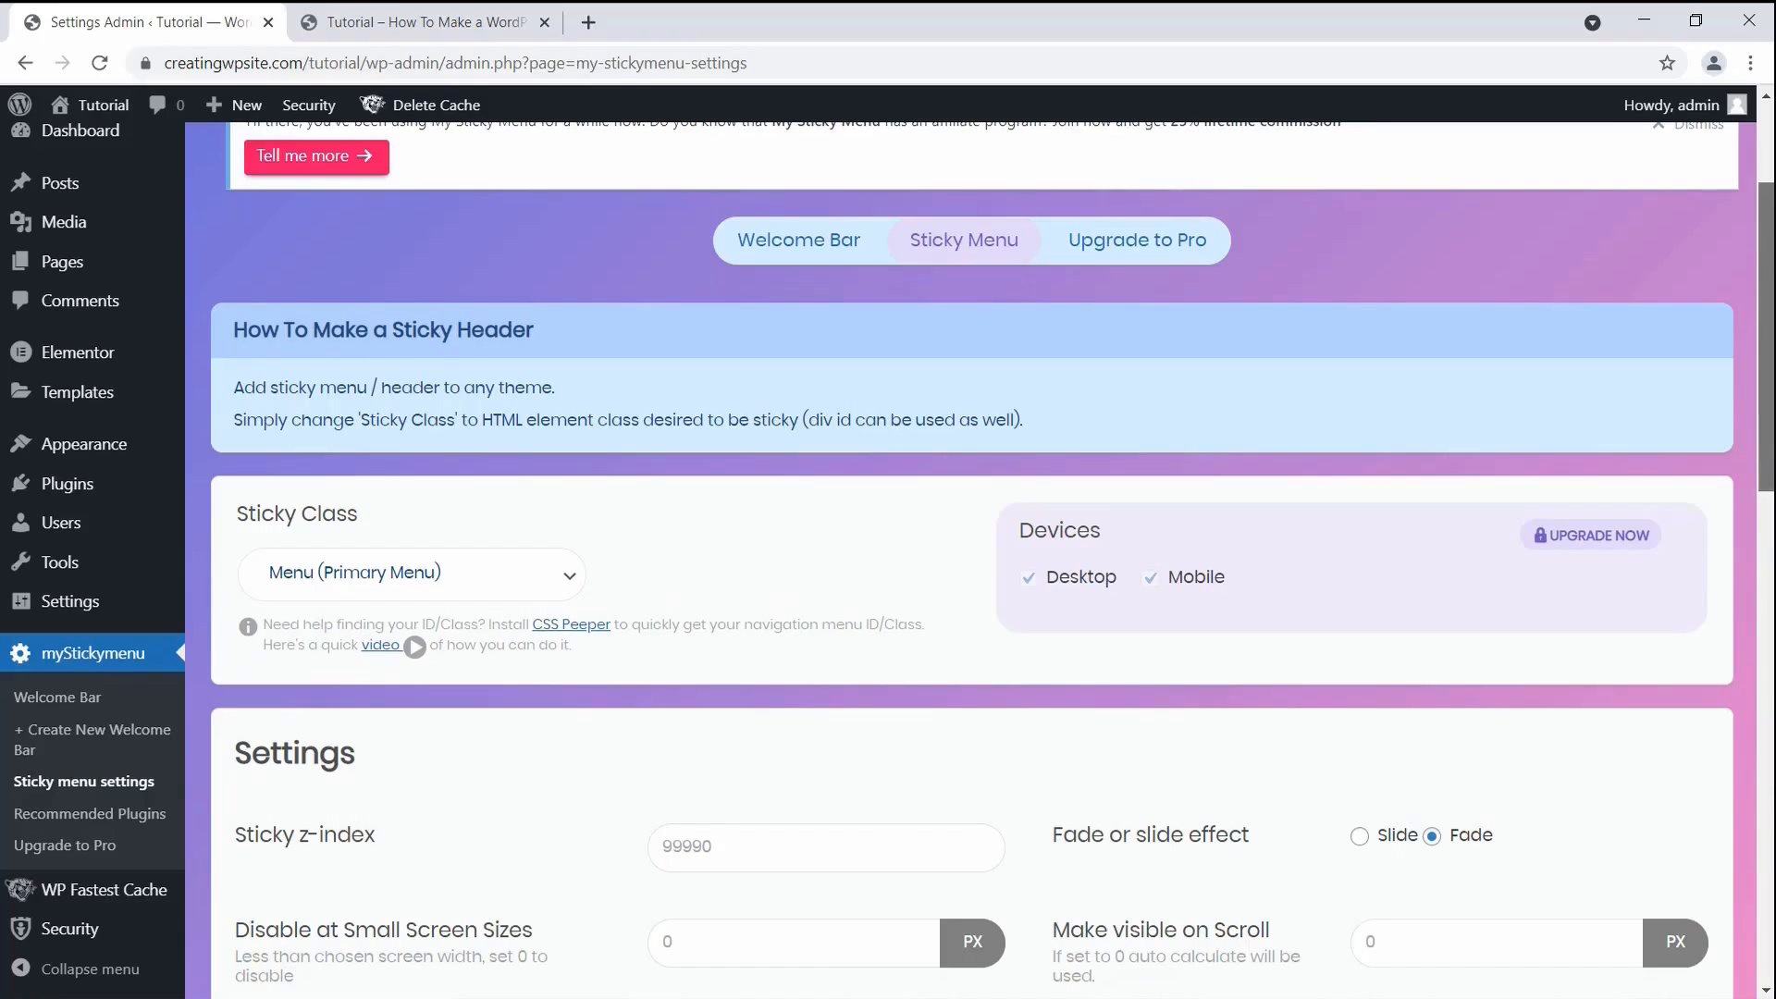
{"action": "scroll", "coordinate": [1724, 774], "scroll_direction": "down", "scroll_amount": 15}
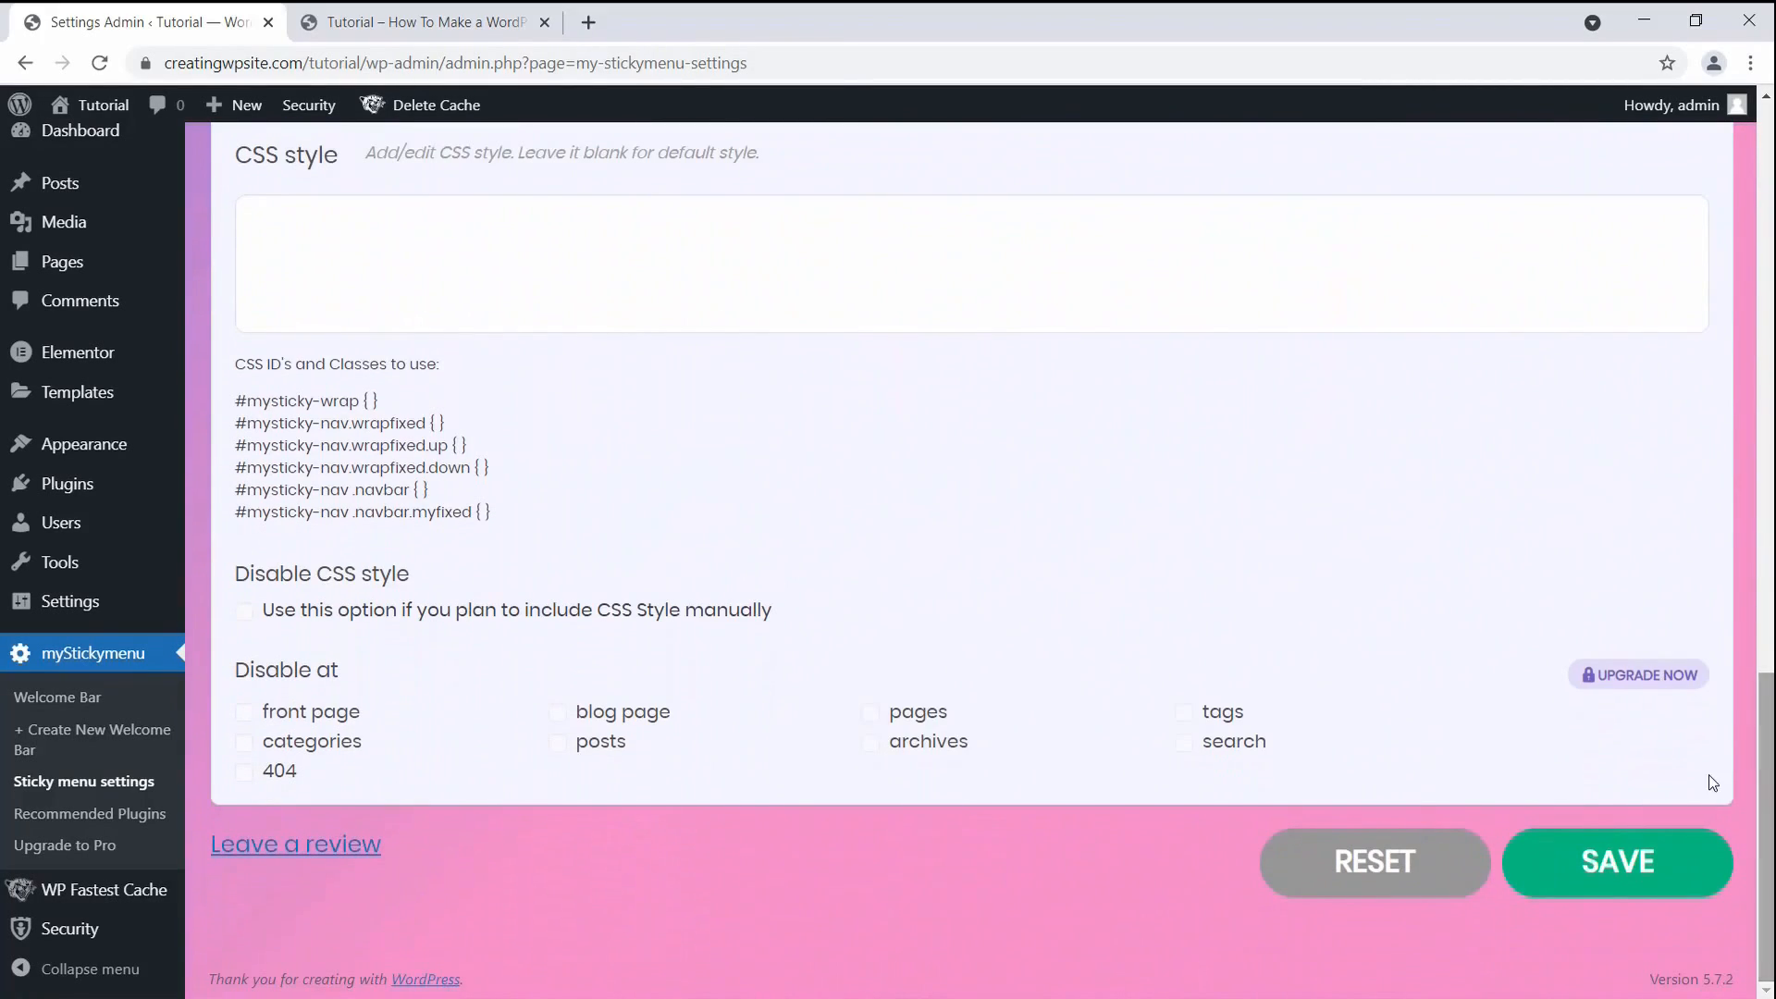
{"action": "left_click", "coordinate": [1601, 863]}
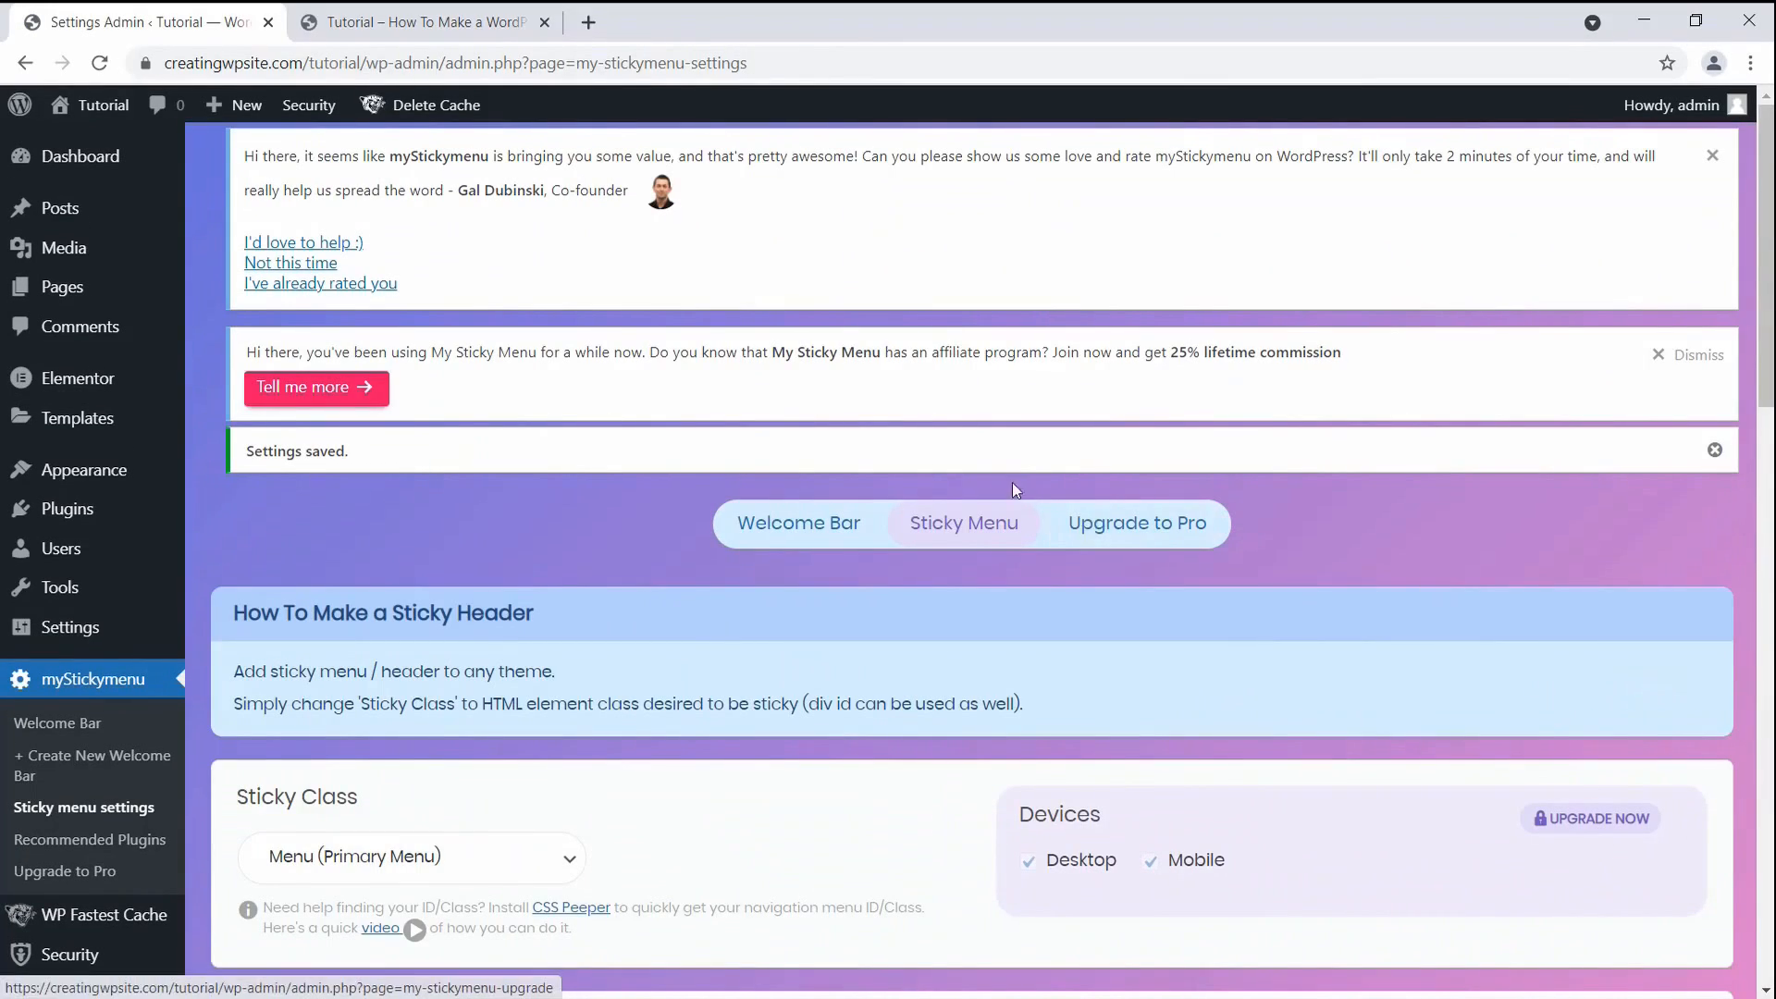
Step: Reload the site's front page and examine whether the header stays fixed while scrolling
{"action": "left_click", "coordinate": [435, 13]}
{"action": "right_click", "coordinate": [370, 165]}
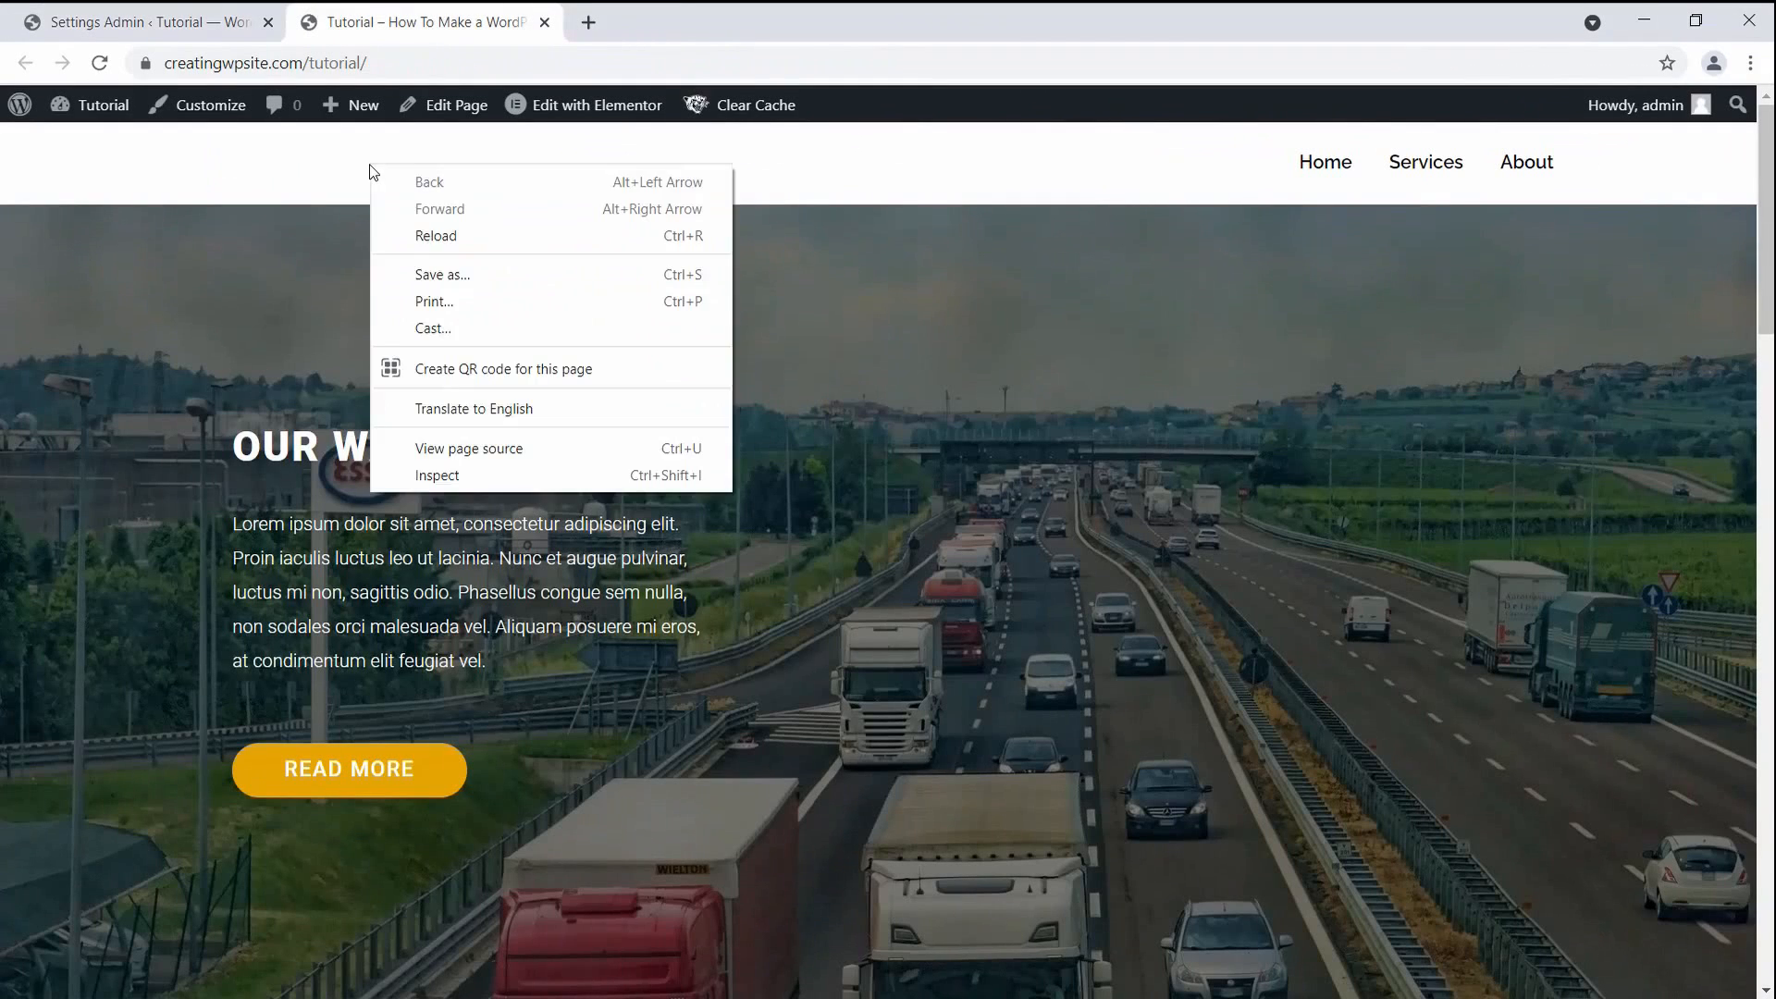
{"action": "left_click", "coordinate": [463, 236]}
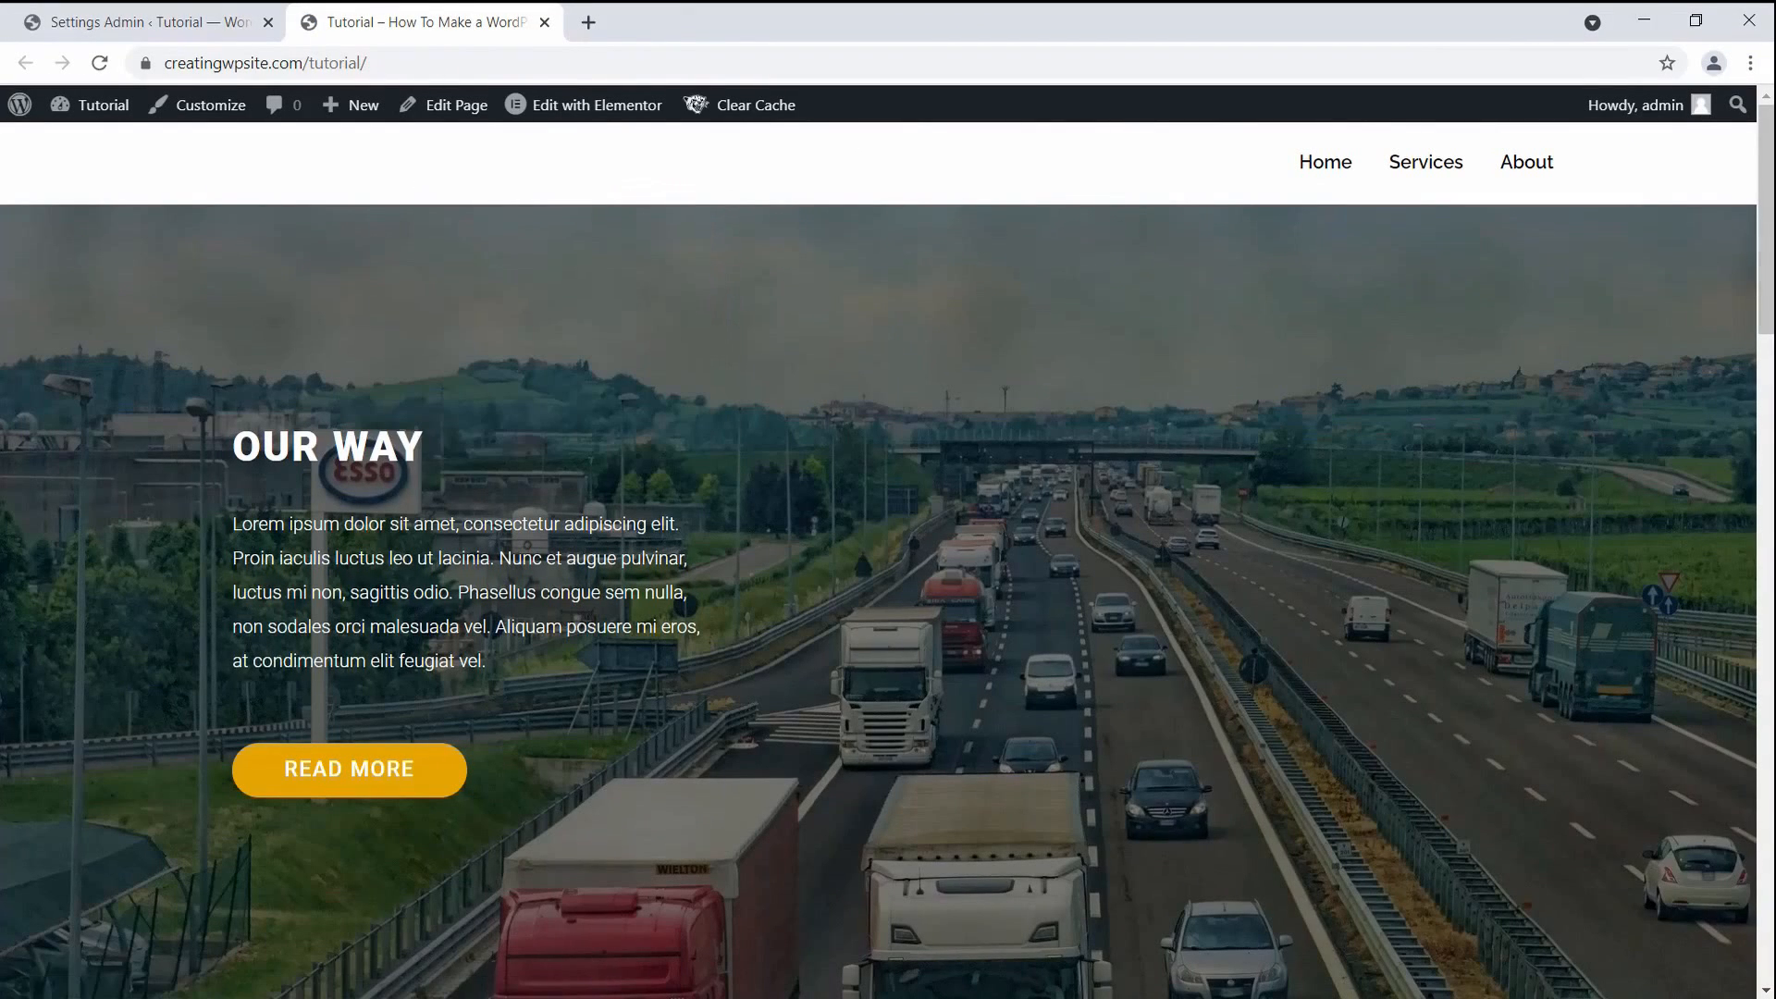
{"action": "scroll", "coordinate": [888, 555], "scroll_direction": "down", "scroll_amount": 5}
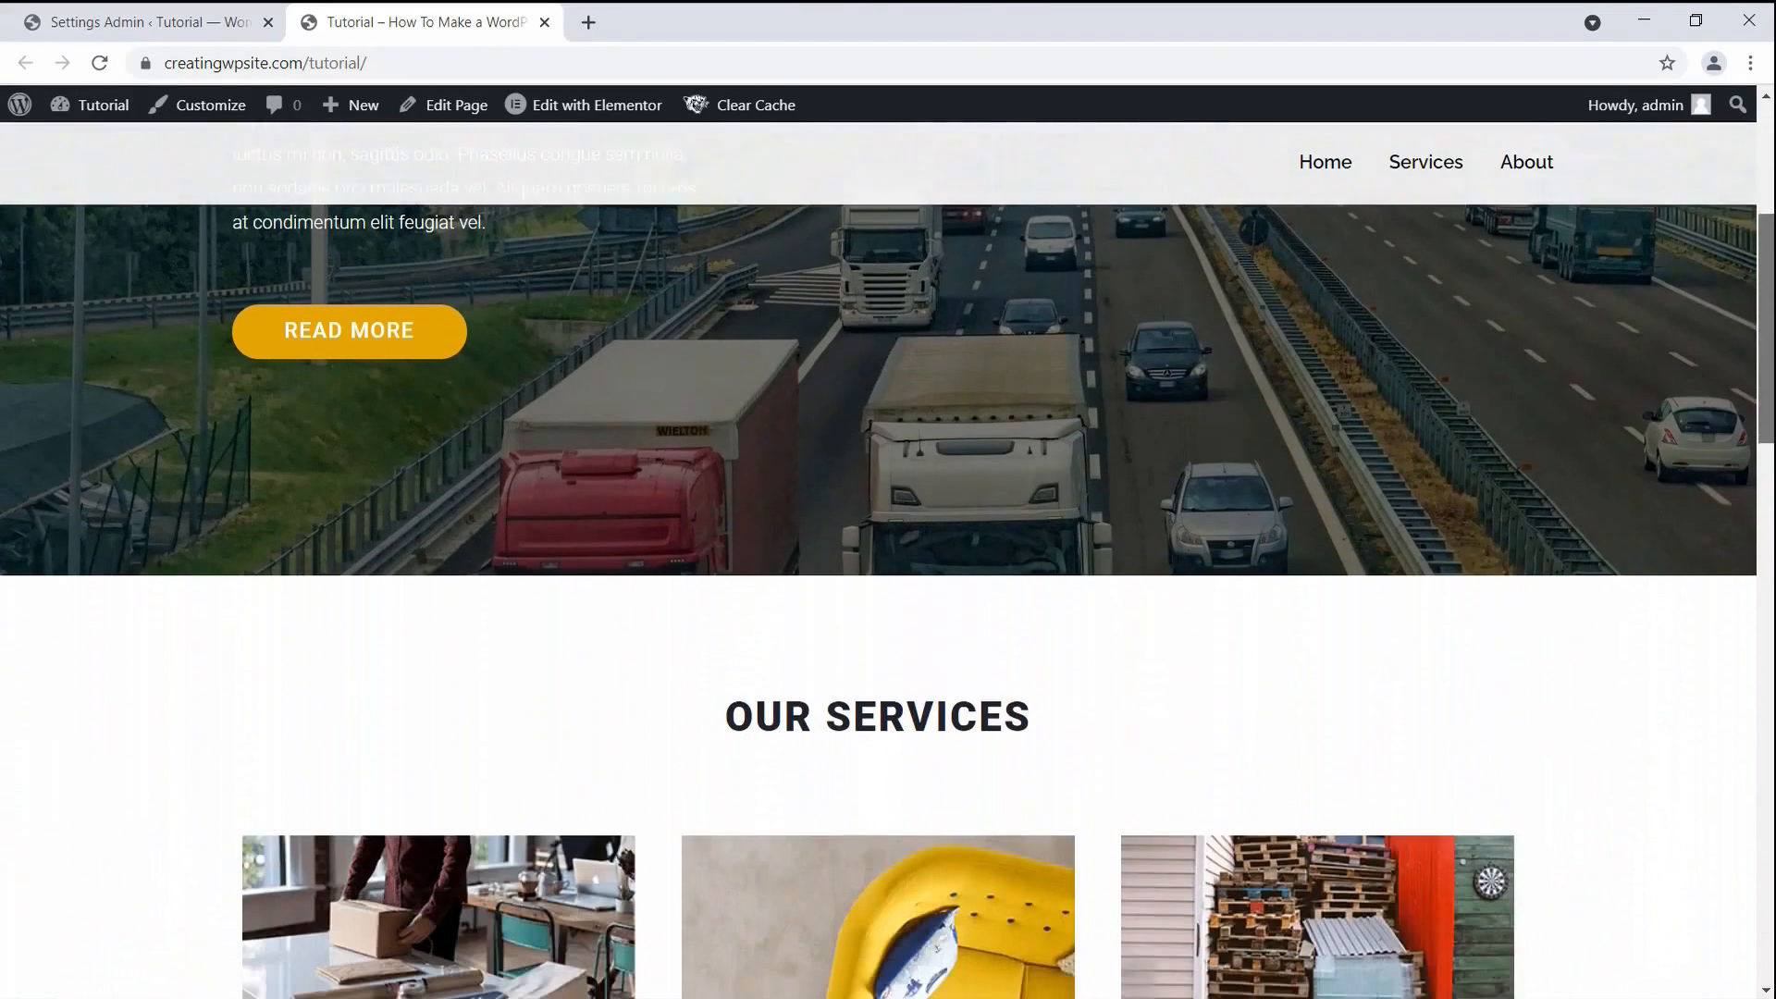
{"action": "scroll", "coordinate": [1771, 363], "scroll_direction": "down", "scroll_amount": 3}
{"action": "left_click_drag", "start_coordinate": [1771, 364], "coordinate": [1769, 193]}
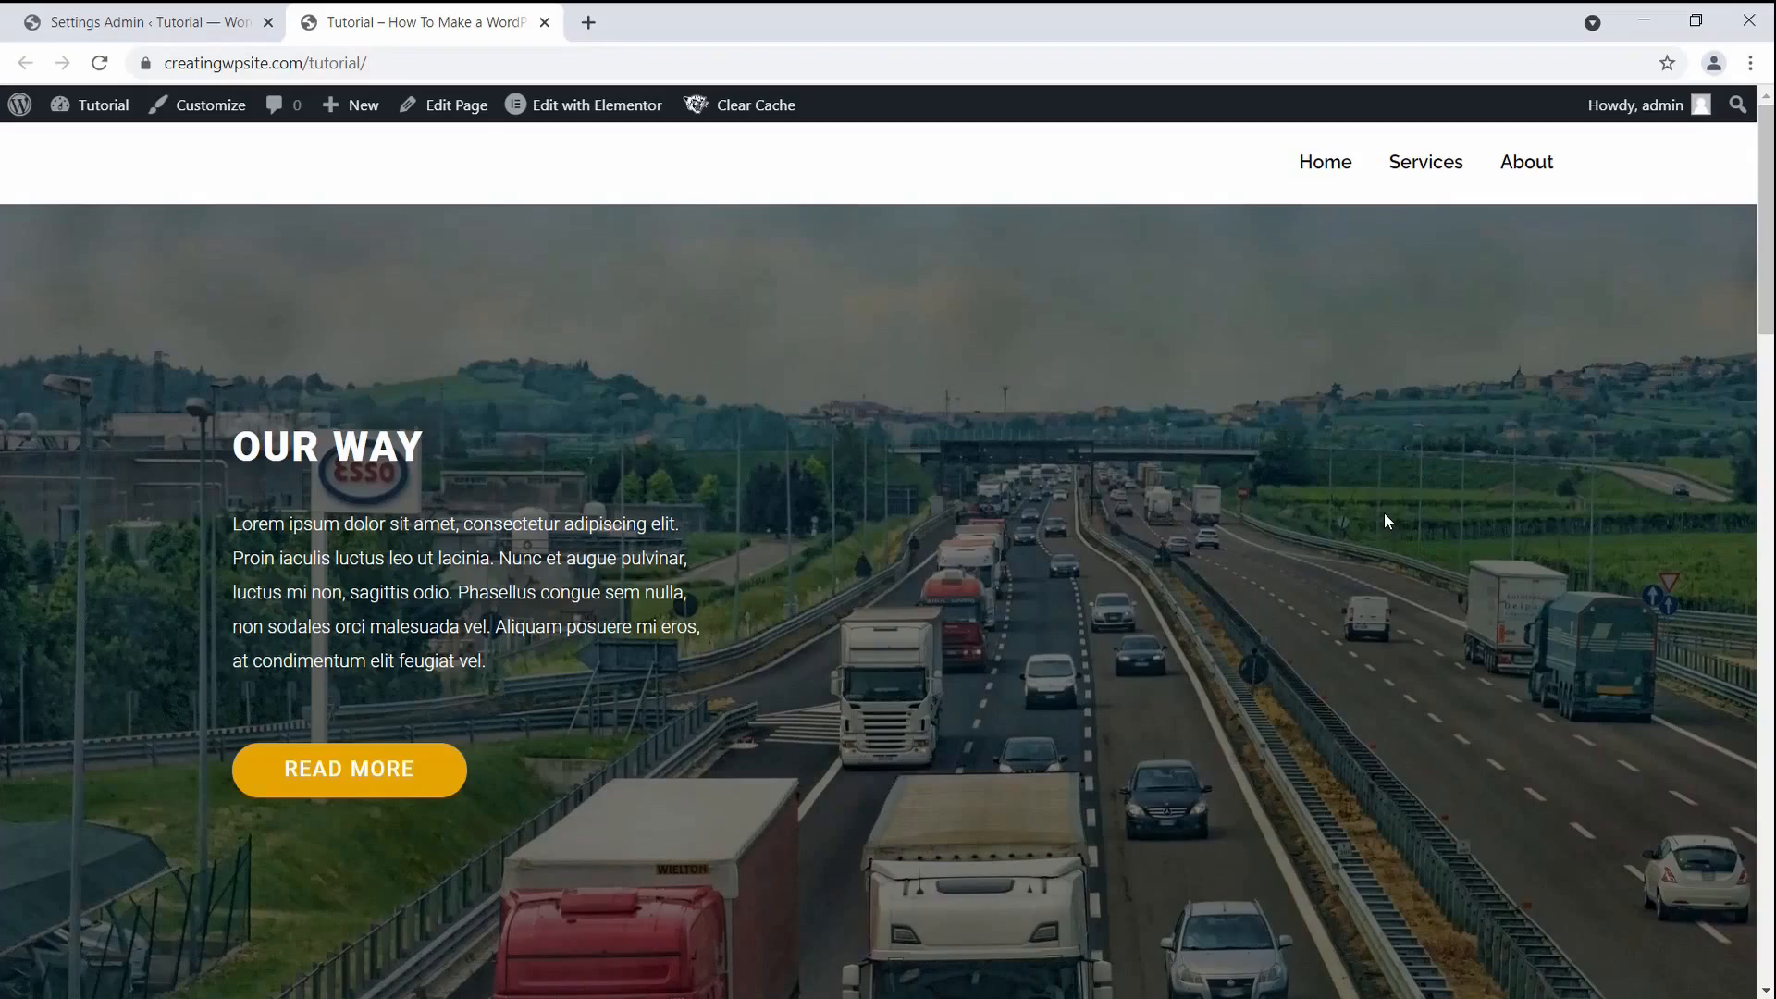
{"action": "scroll", "coordinate": [1385, 514], "scroll_direction": "down", "scroll_amount": 6}
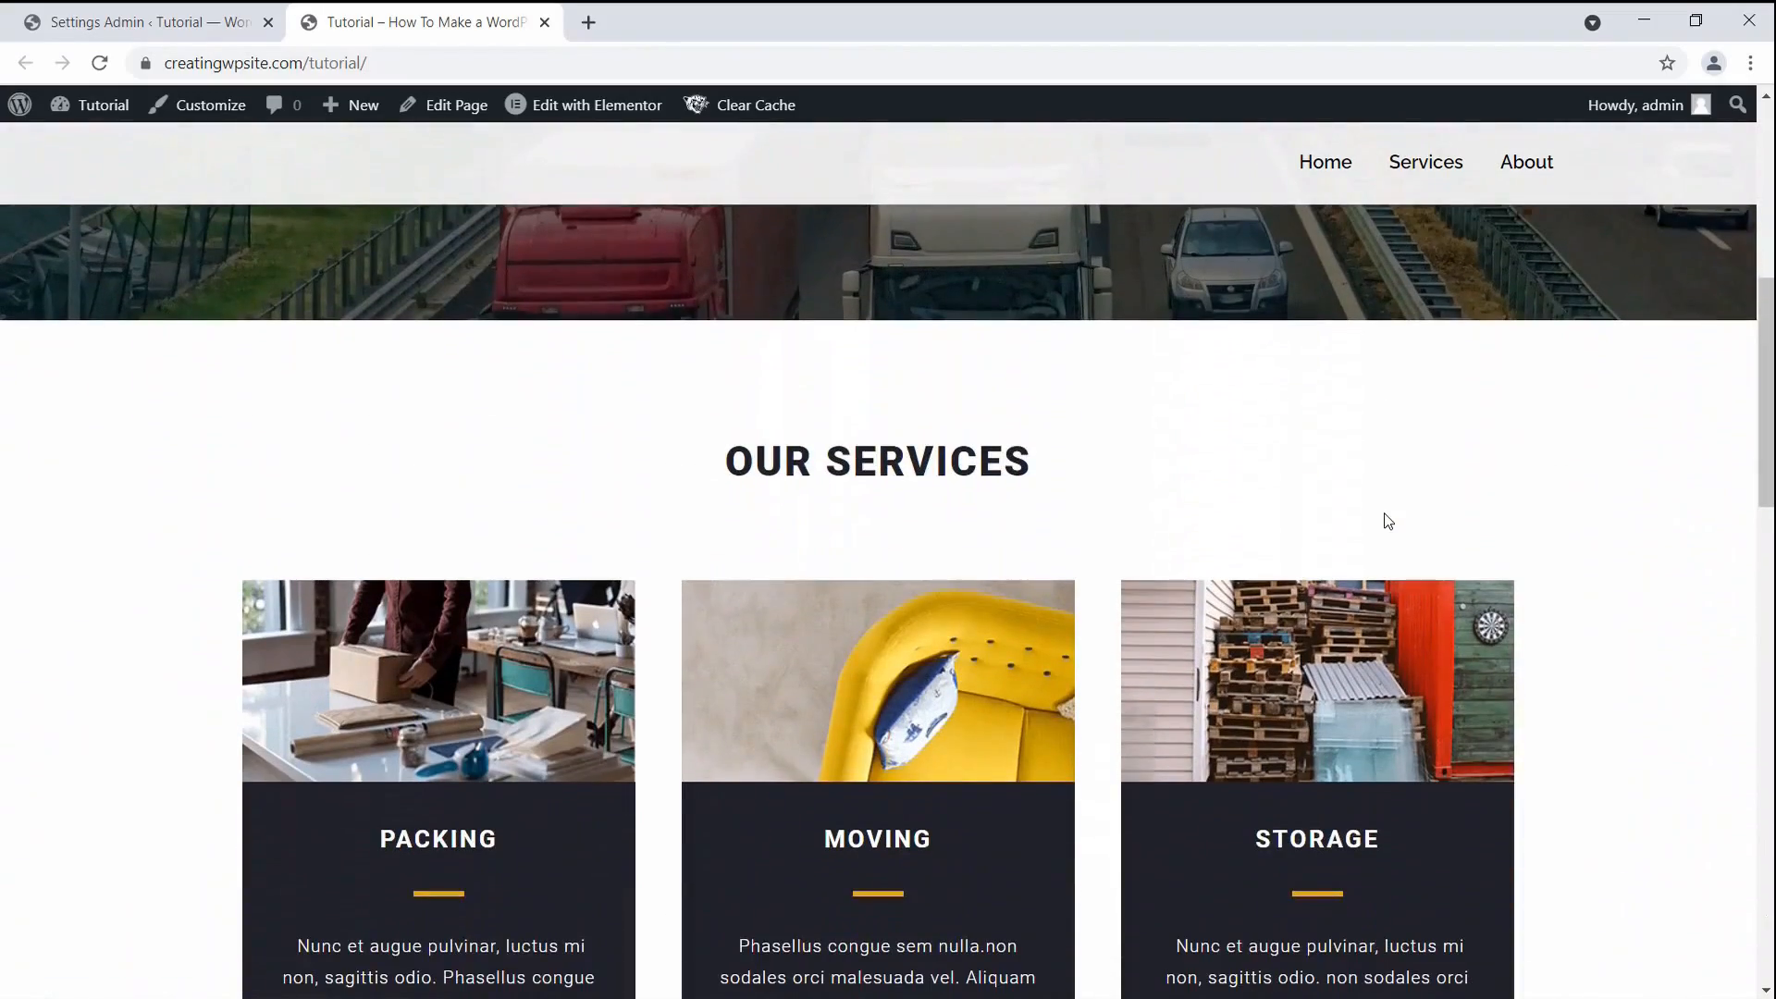
{"action": "scroll", "coordinate": [1387, 521], "scroll_direction": "down", "scroll_amount": 3}
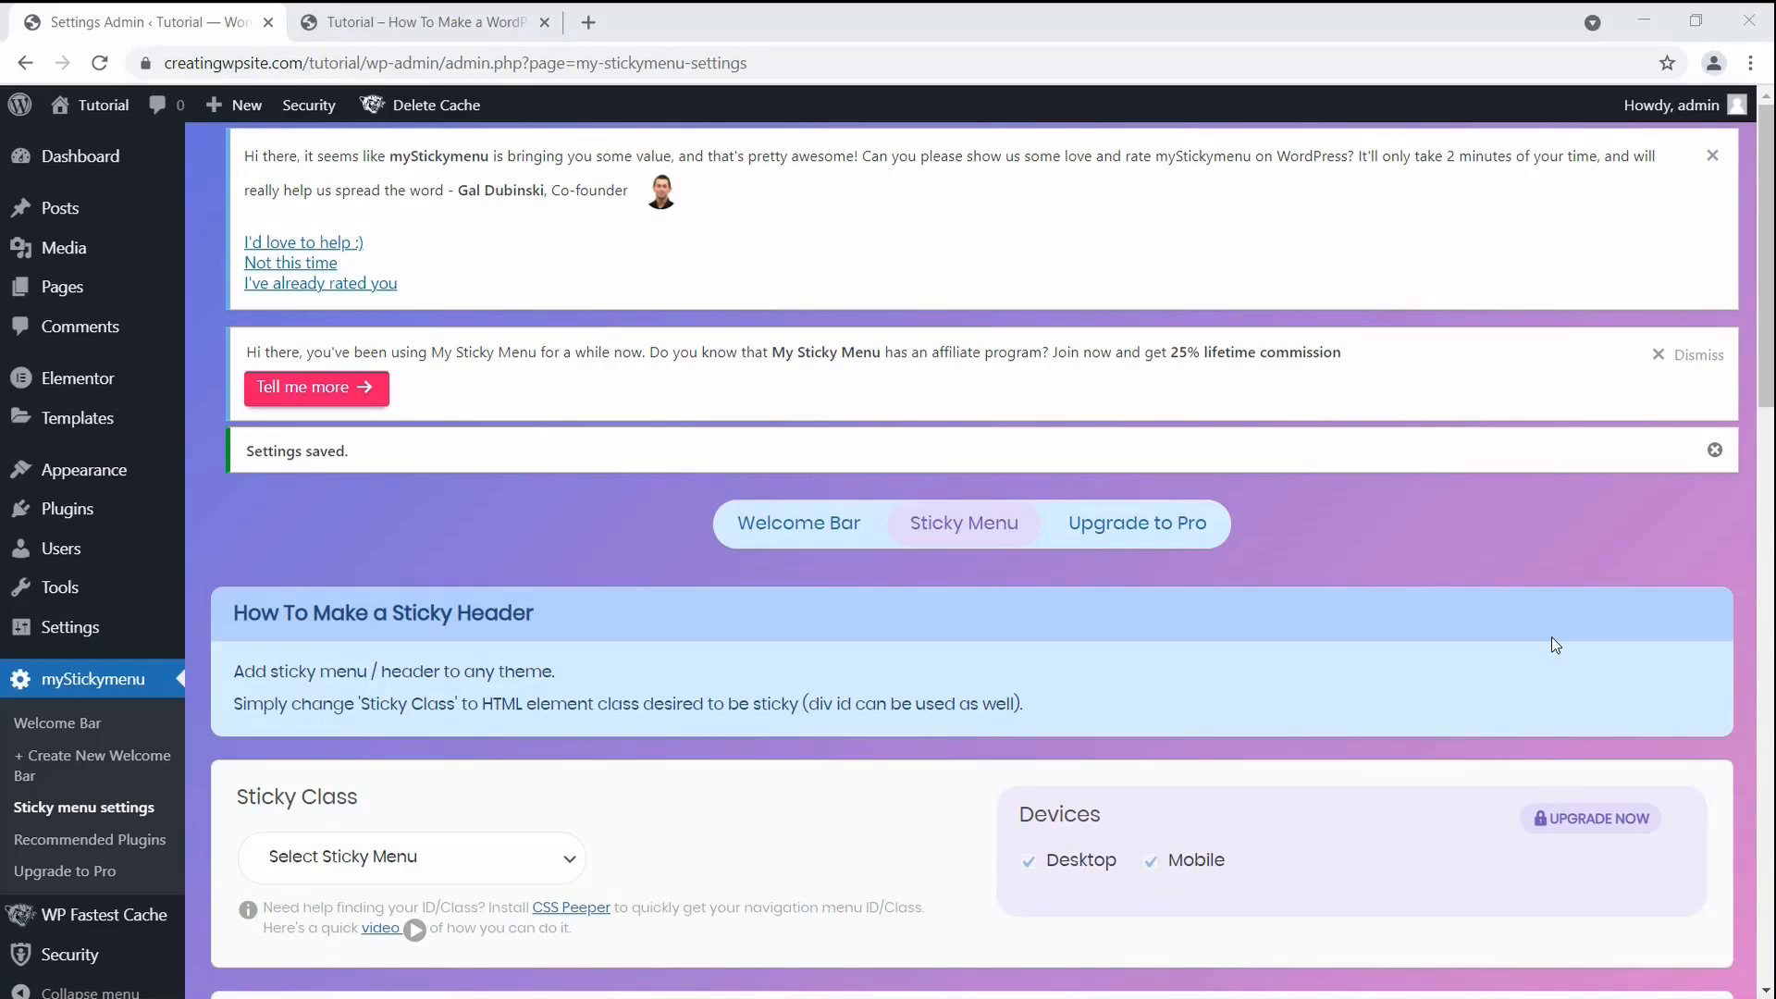
Step: Set the Sticky Class to Other Class Or ID and copy the header's class name menu-wrap from the front page's inspected code
{"action": "left_click", "coordinate": [455, 874]}
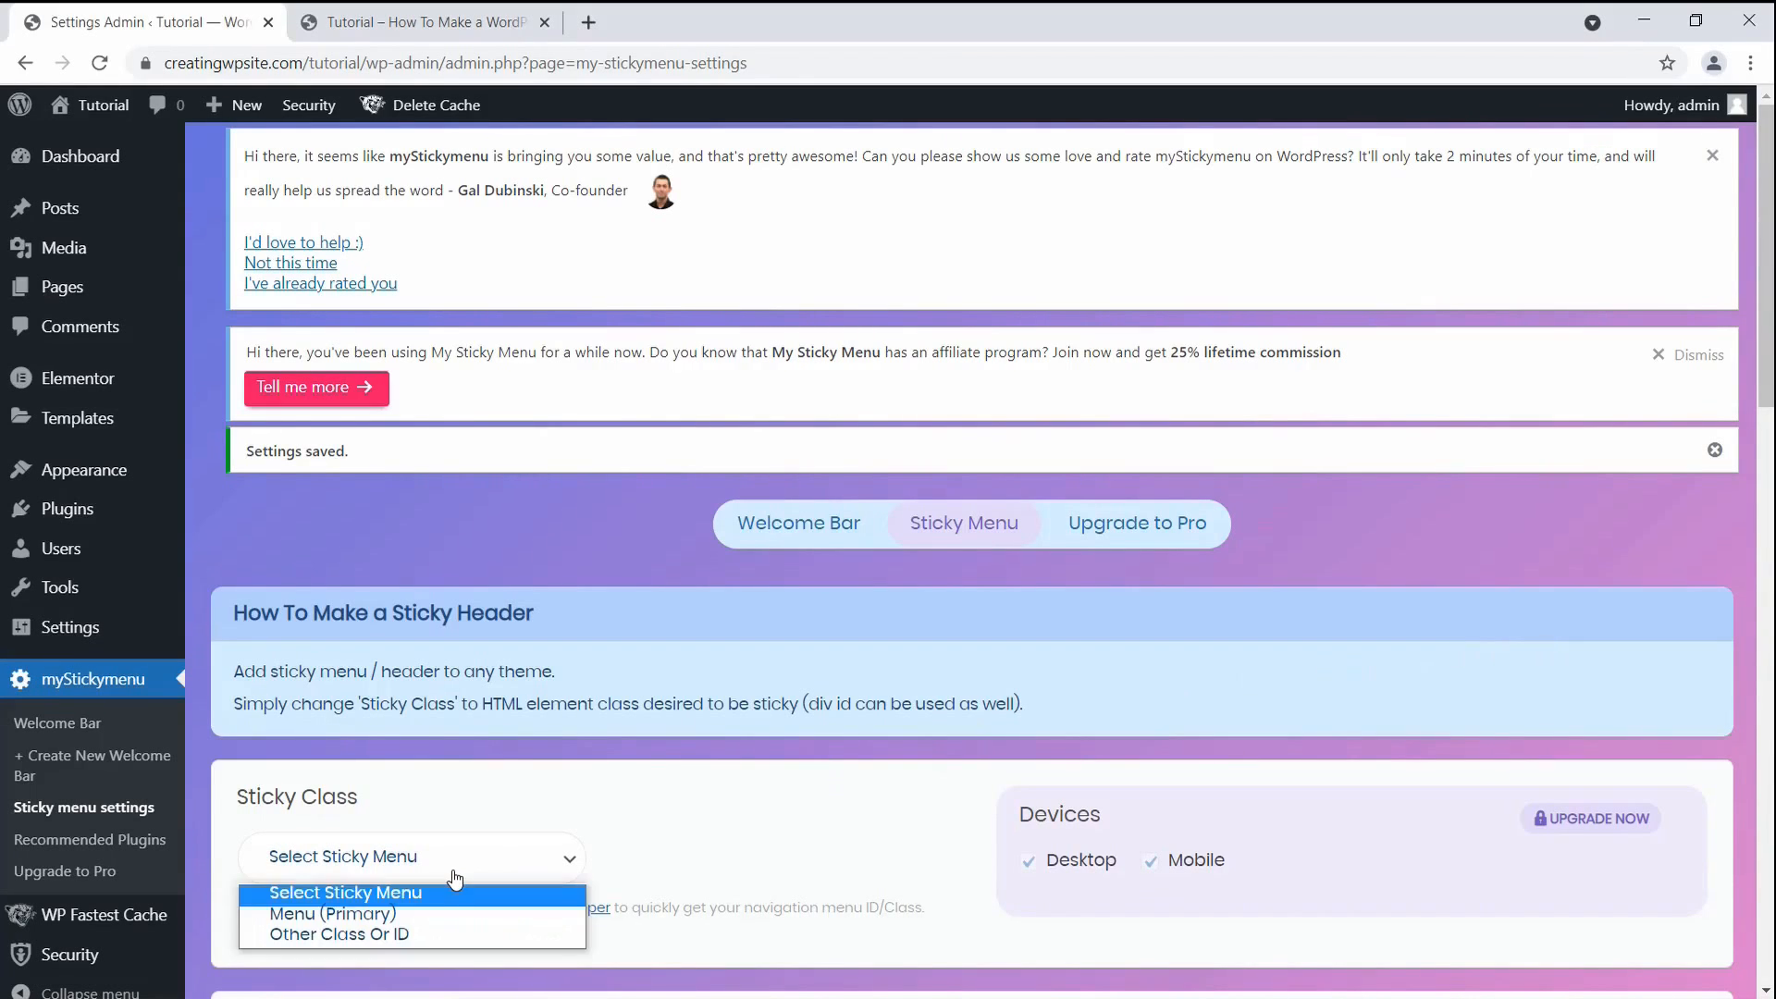
{"action": "left_click", "coordinate": [431, 929]}
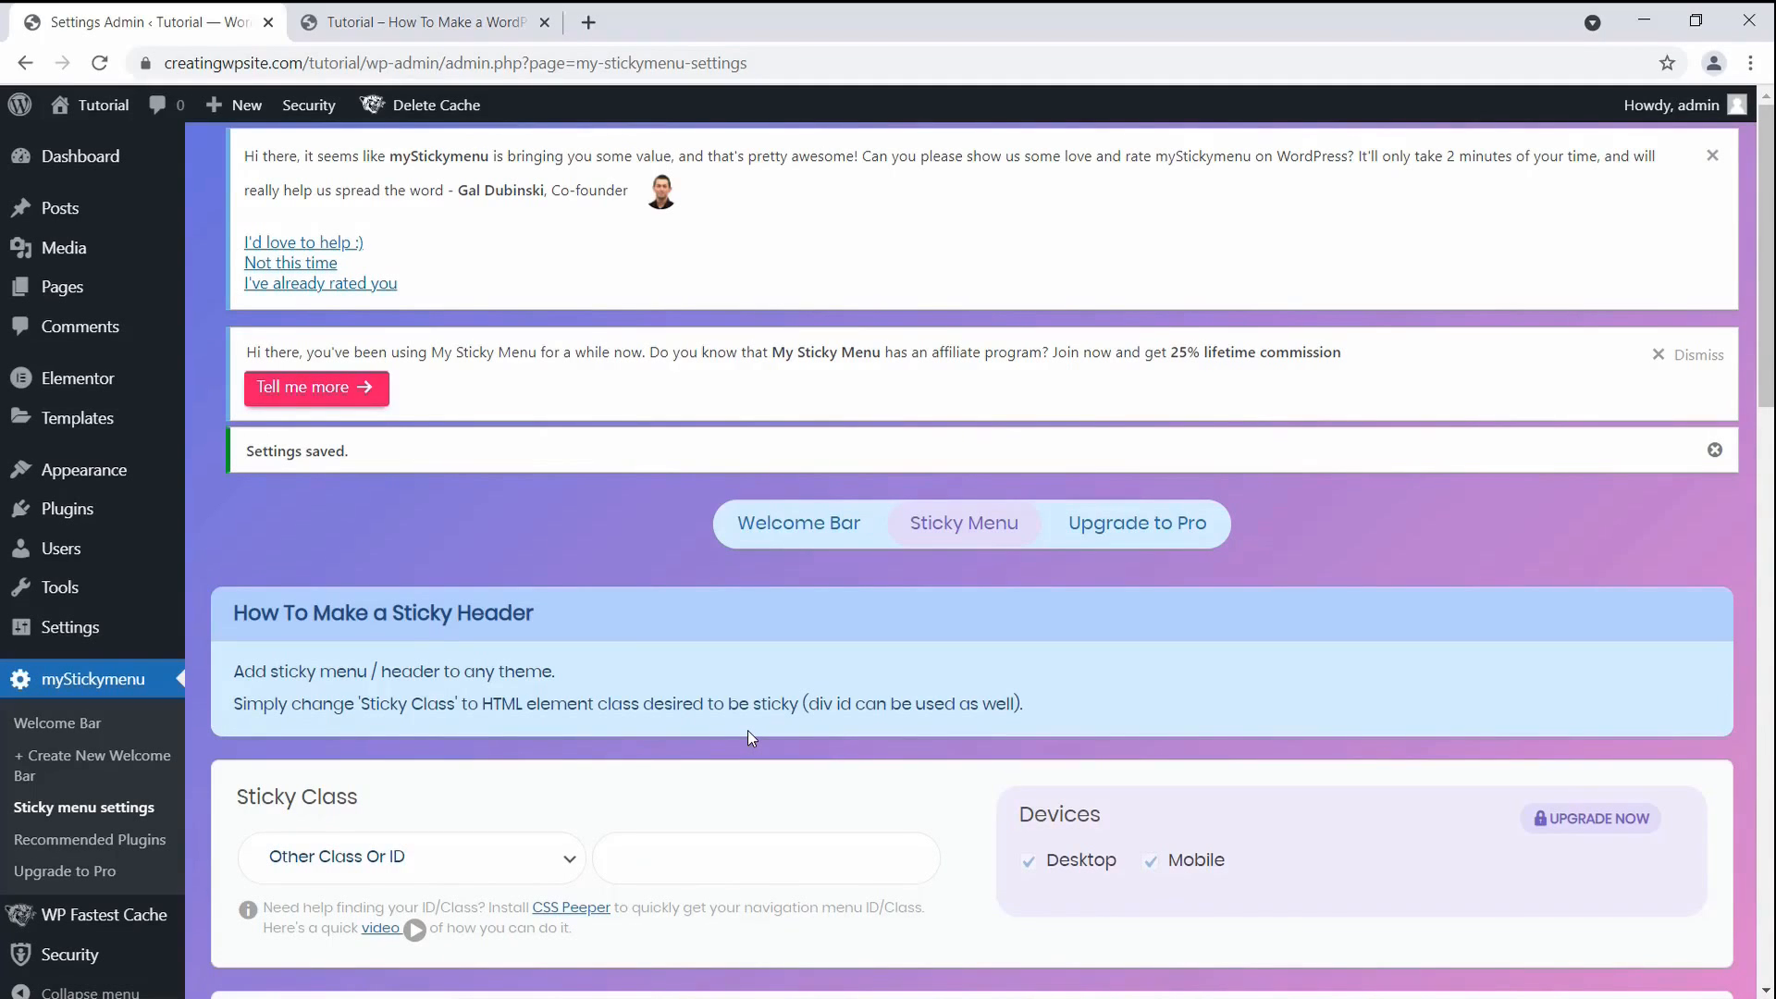
{"action": "left_click", "coordinate": [416, 22]}
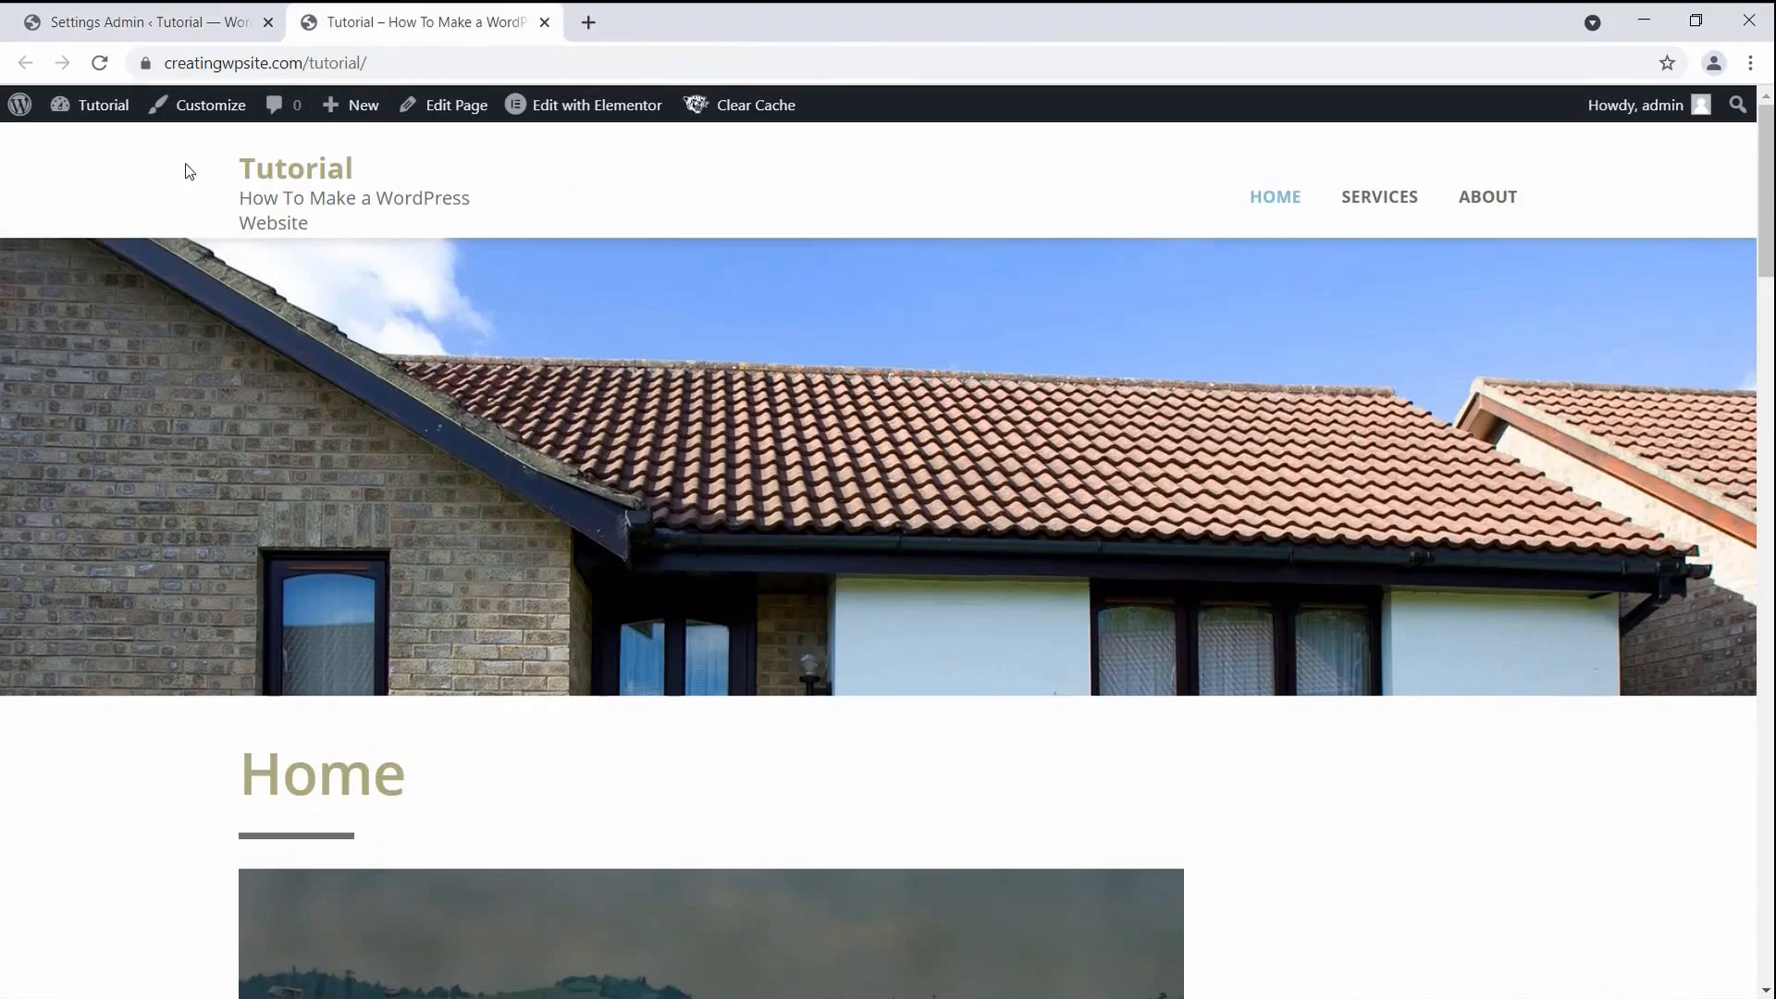
{"action": "right_click", "coordinate": [128, 180]}
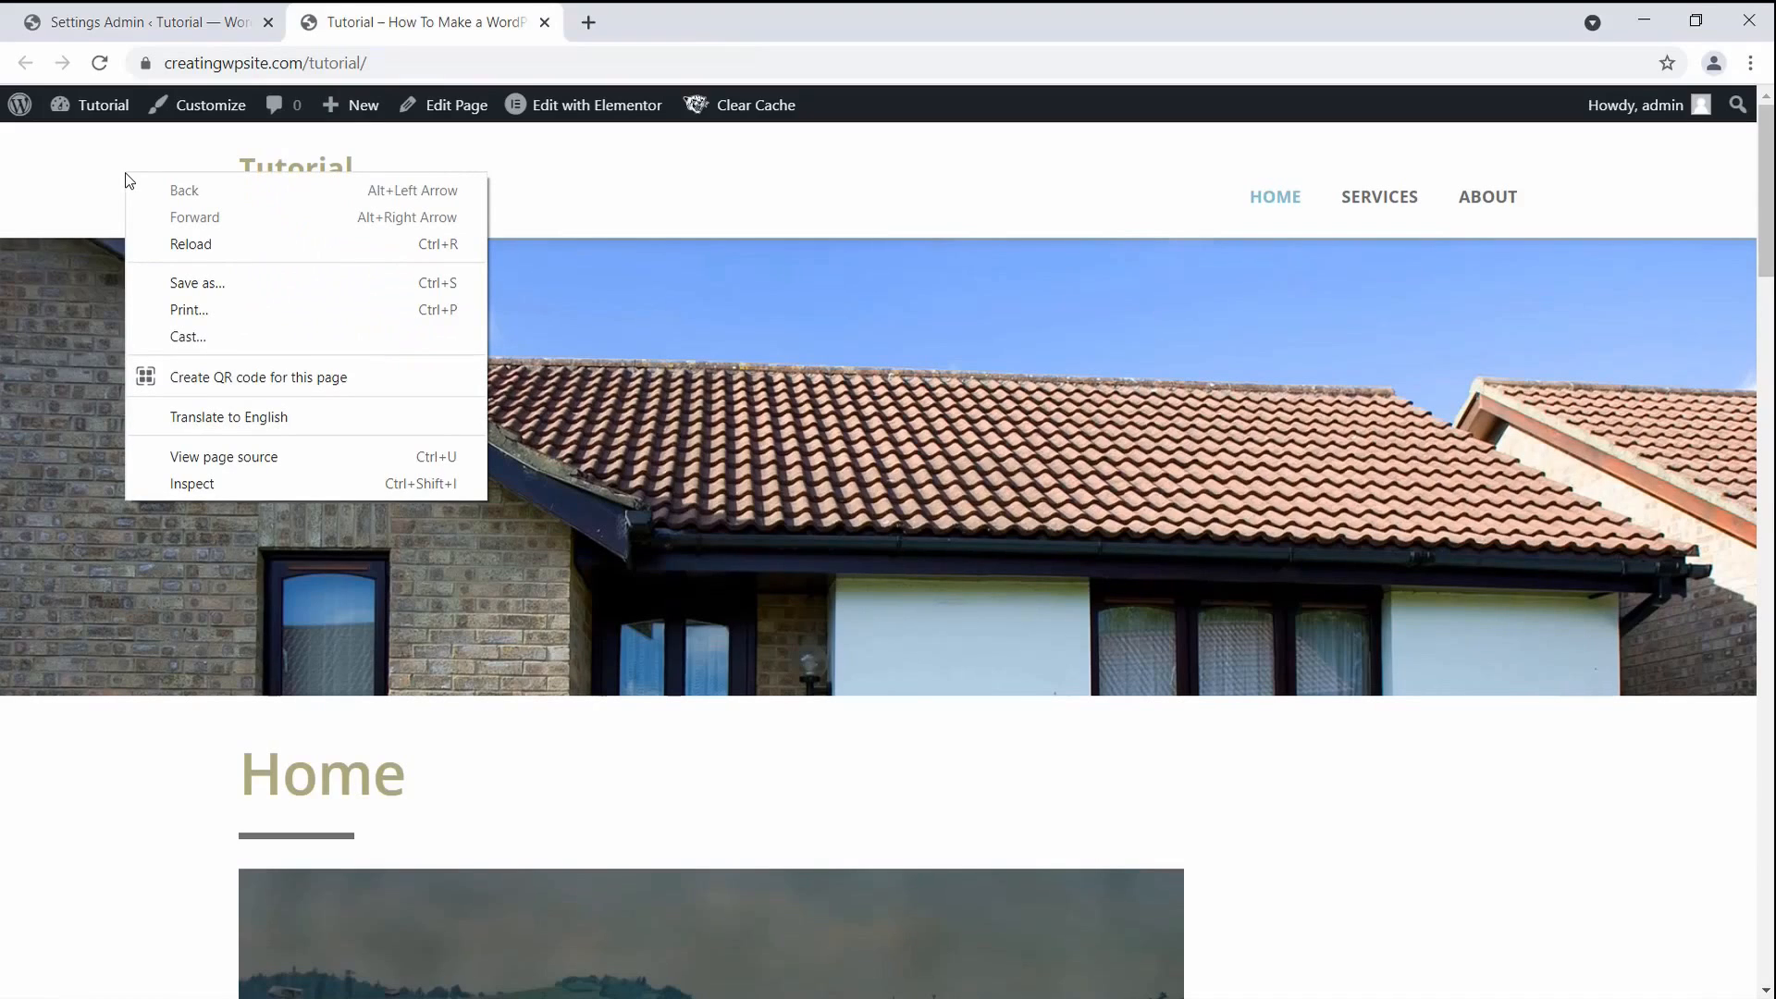
{"action": "left_click", "coordinate": [240, 481]}
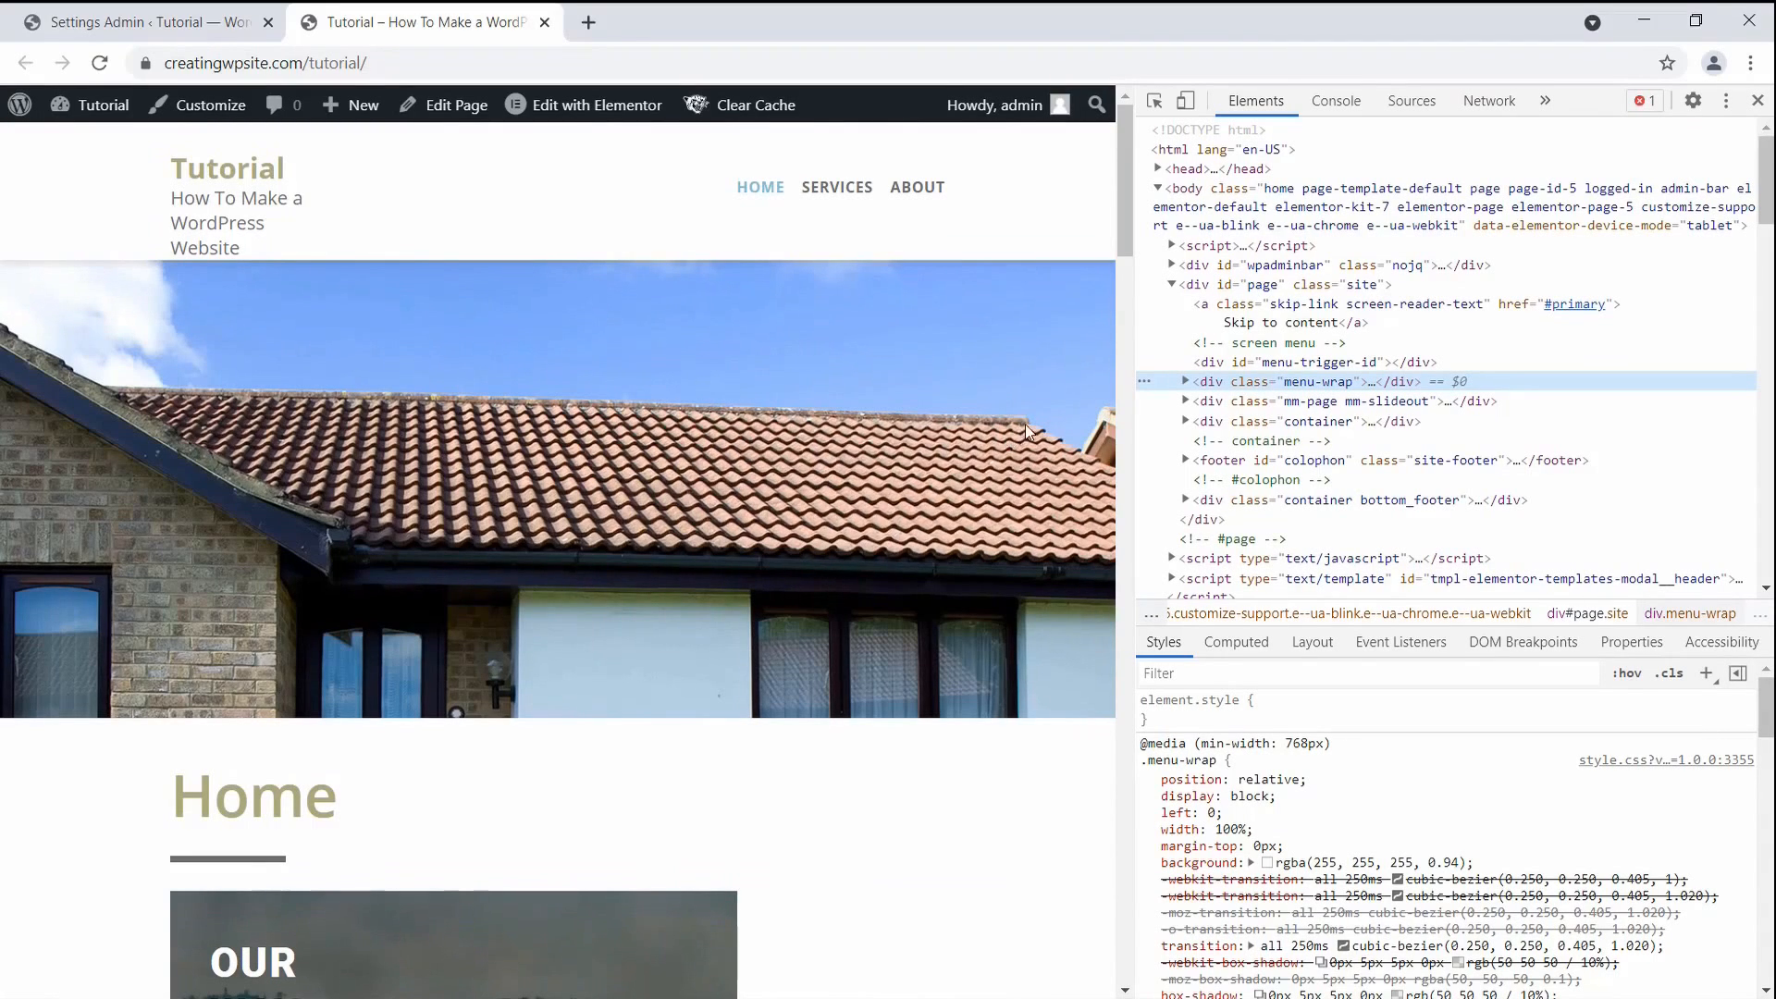
{"action": "double_click", "coordinate": [1311, 385]}
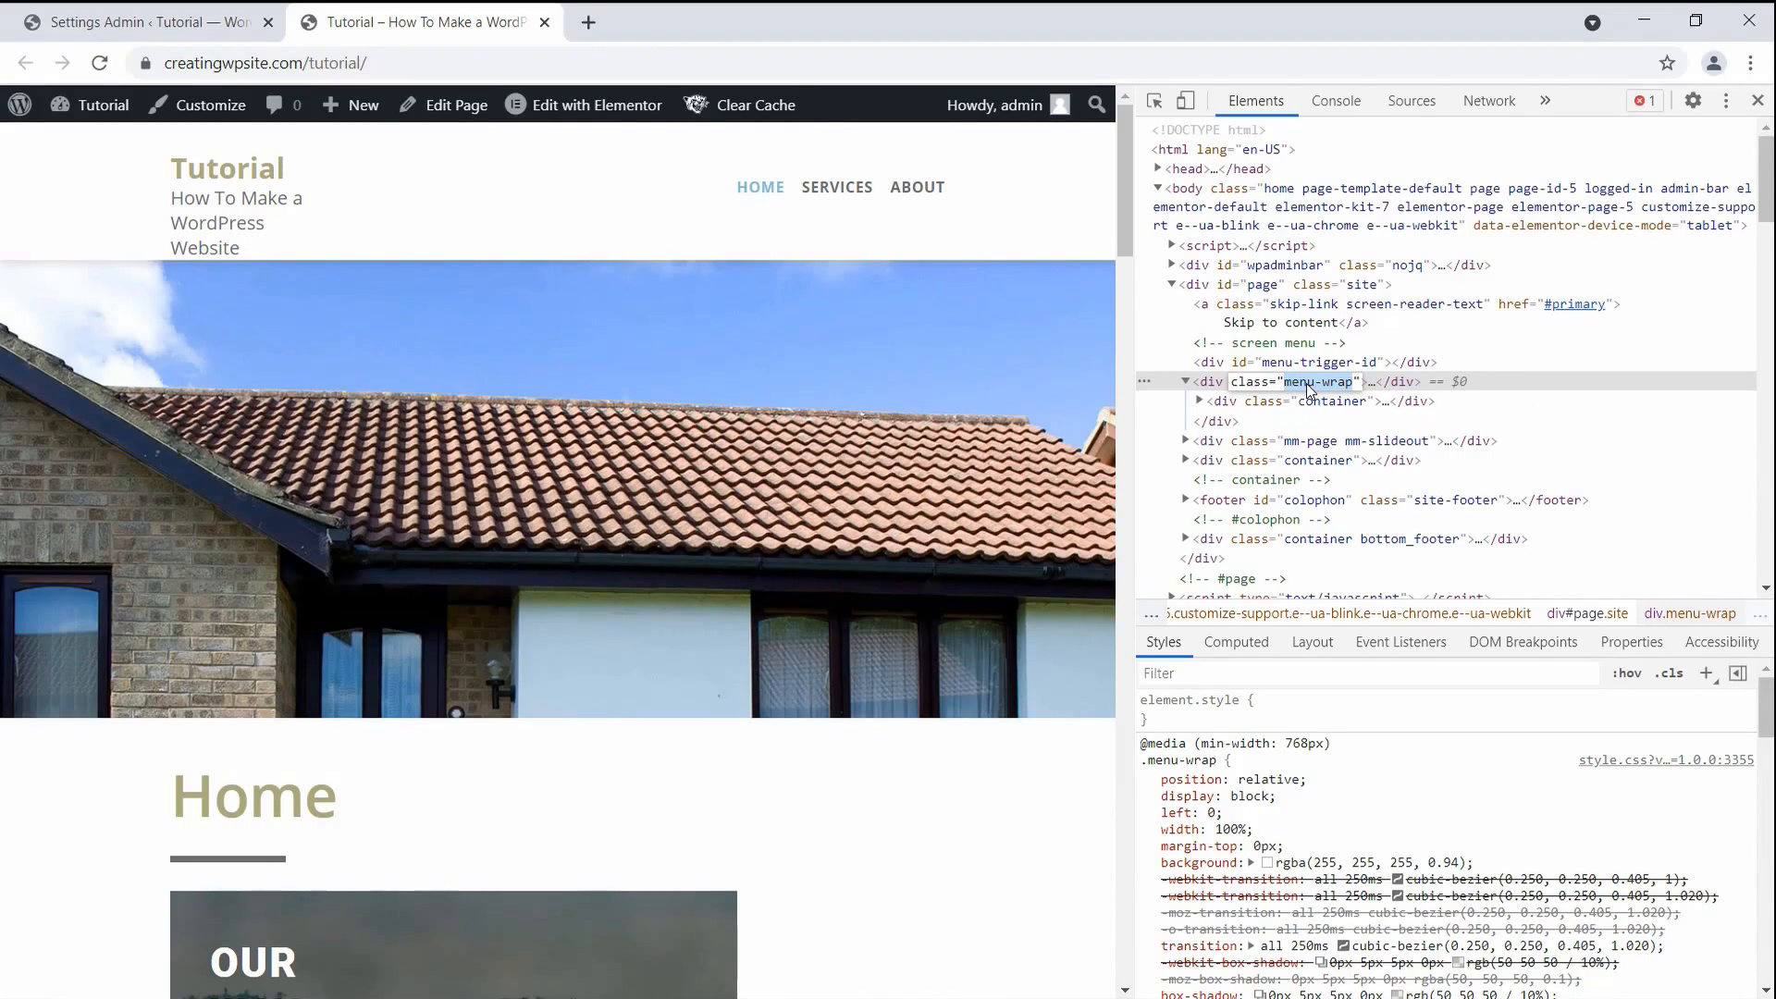
{"action": "right_click", "coordinate": [1304, 382]}
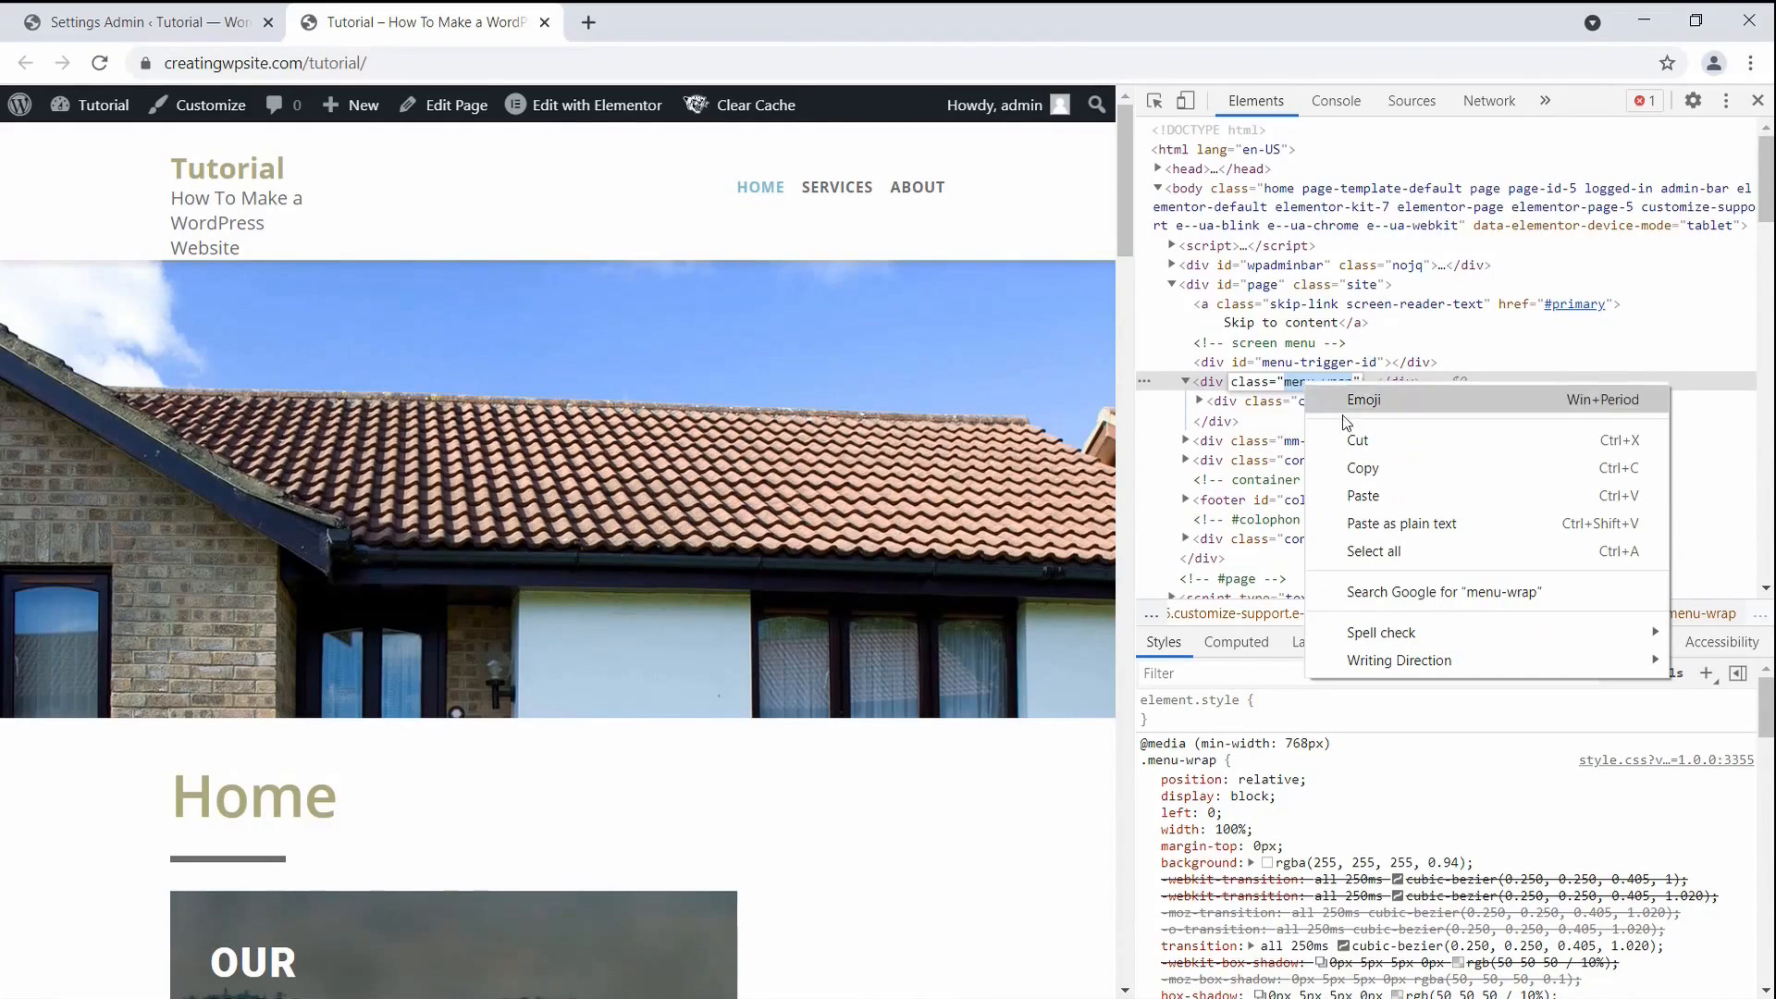
{"action": "left_click", "coordinate": [1362, 463]}
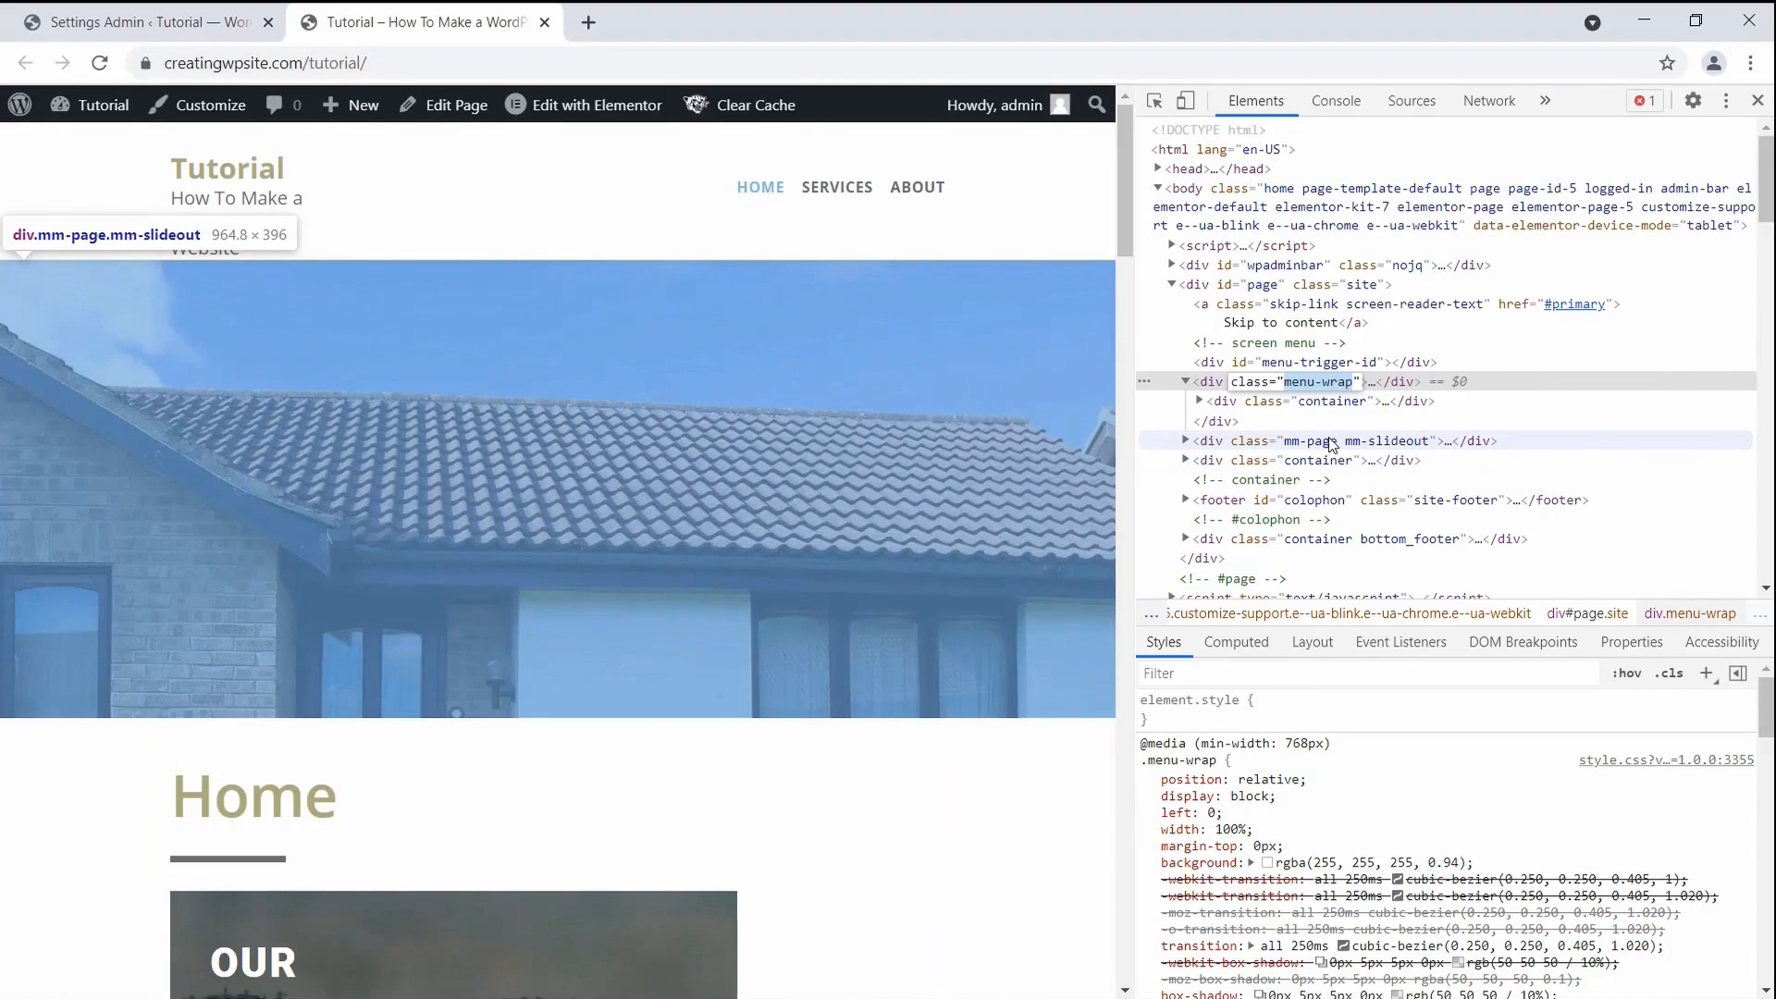
Step: Enter .menu-wrap as the sticky class in the myStickymenu settings, using the copied class name with a leading dot, and save
{"action": "left_click", "coordinate": [165, 25]}
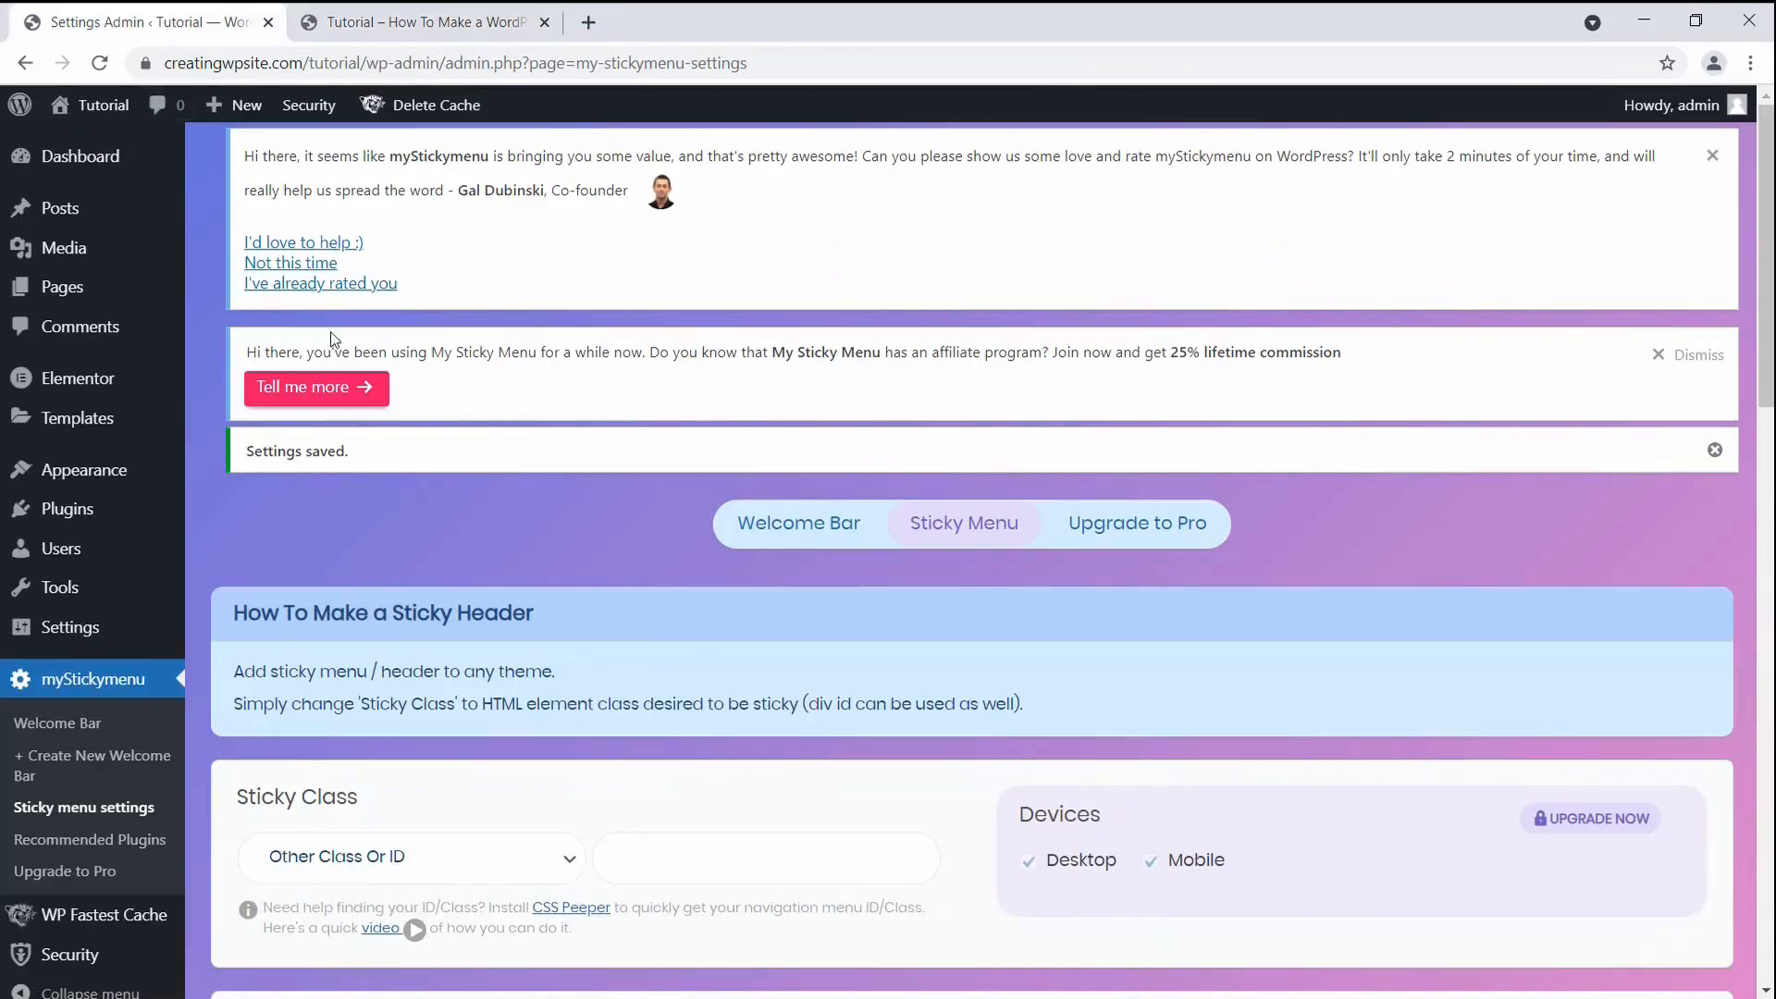
{"action": "left_click", "coordinate": [699, 866]}
{"action": "right_click", "coordinate": [698, 867]}
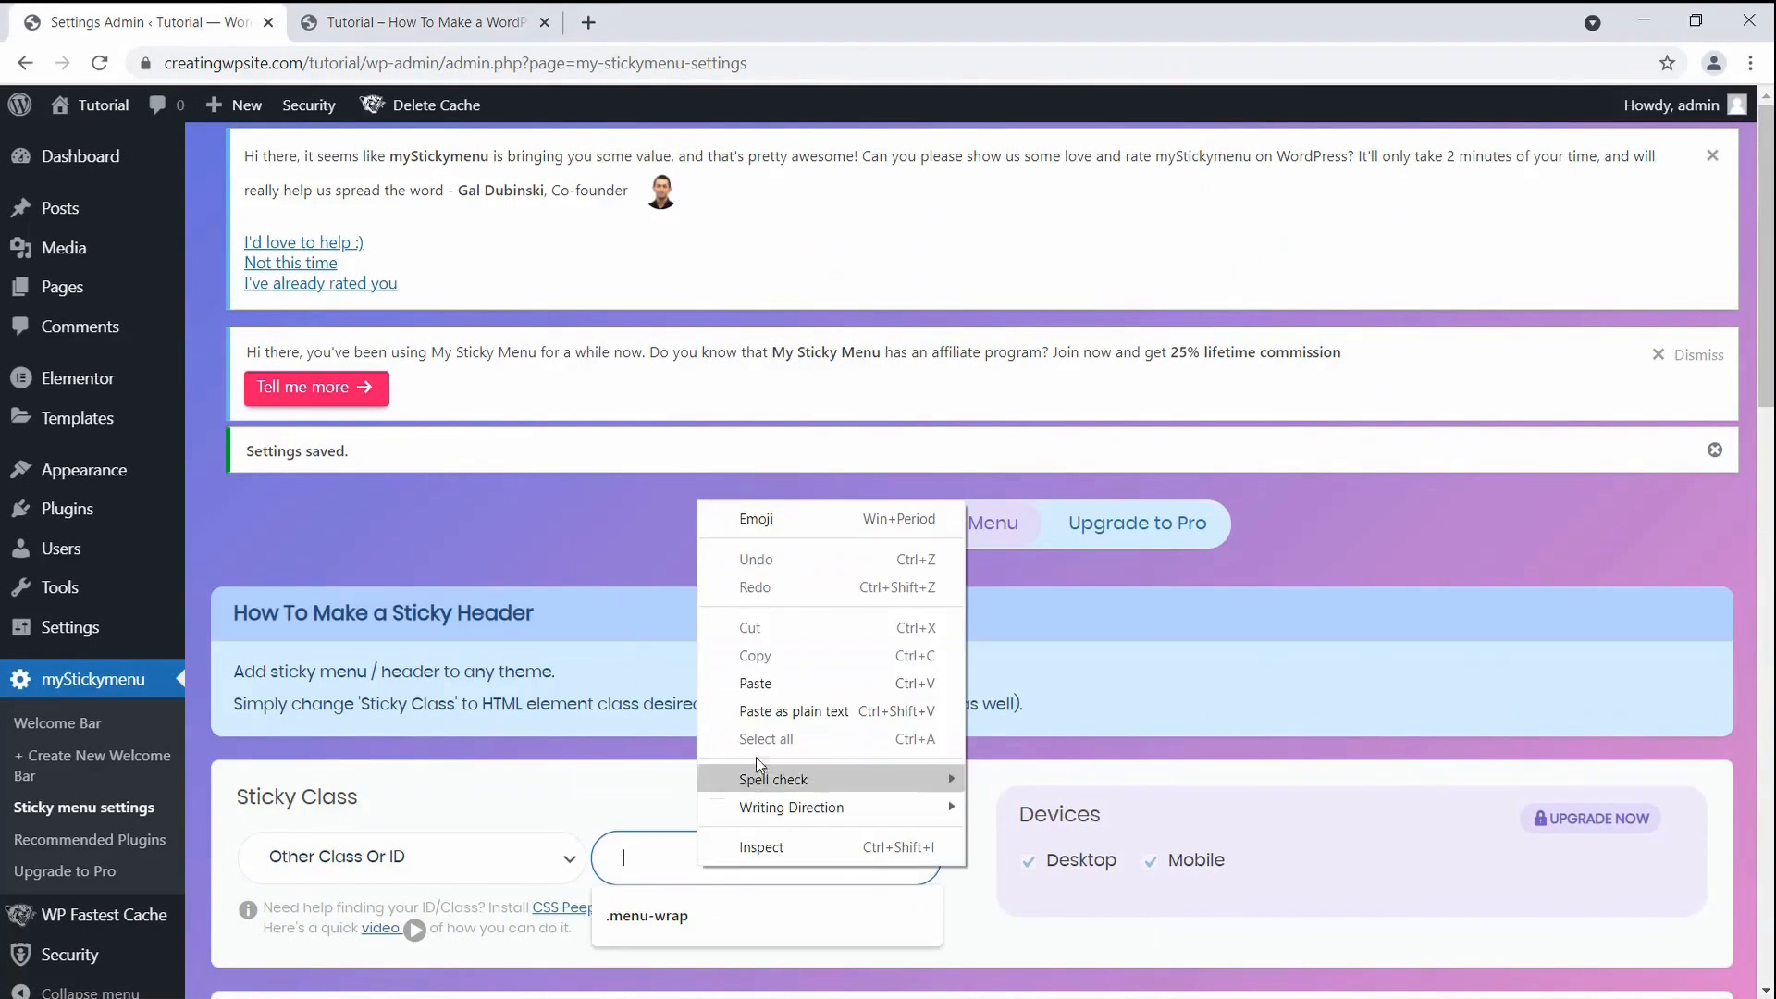
{"action": "left_click", "coordinate": [775, 688]}
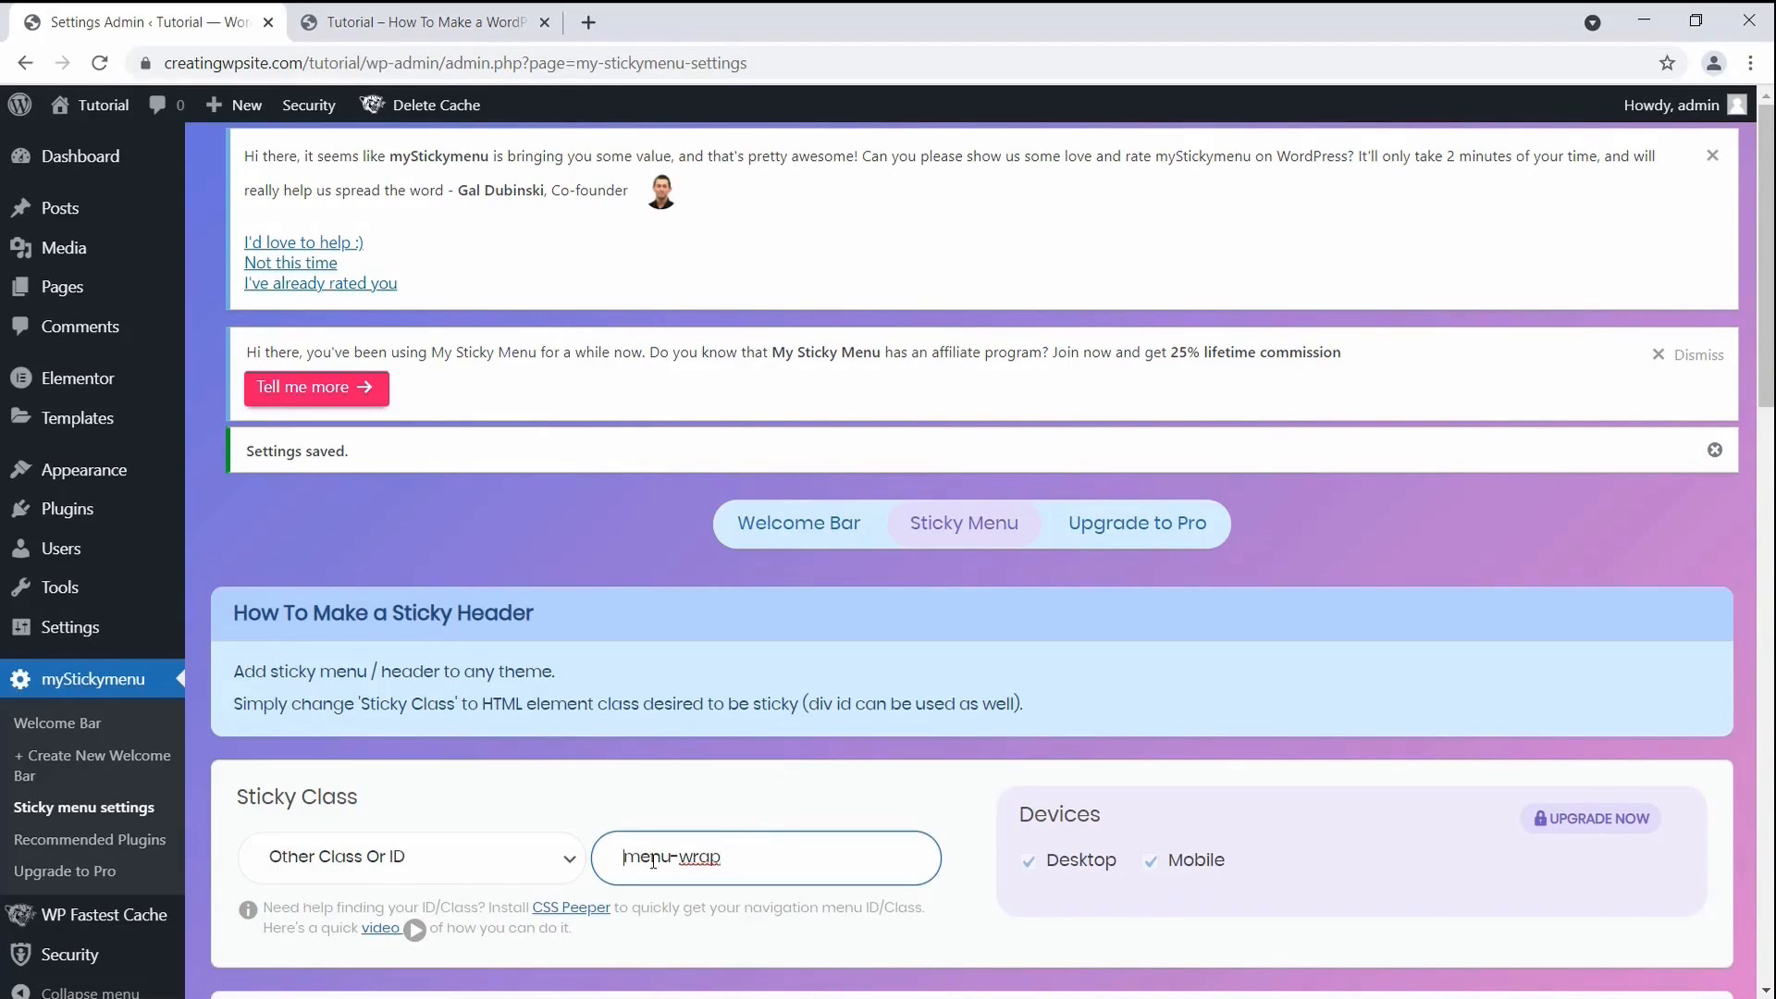
{"action": "type", "text": "."}
{"action": "left_click_drag", "start_coordinate": [1766, 324], "coordinate": [1766, 353]}
{"action": "left_click_drag", "start_coordinate": [1766, 419], "coordinate": [1632, 860]}
{"action": "left_click", "coordinate": [1632, 862]}
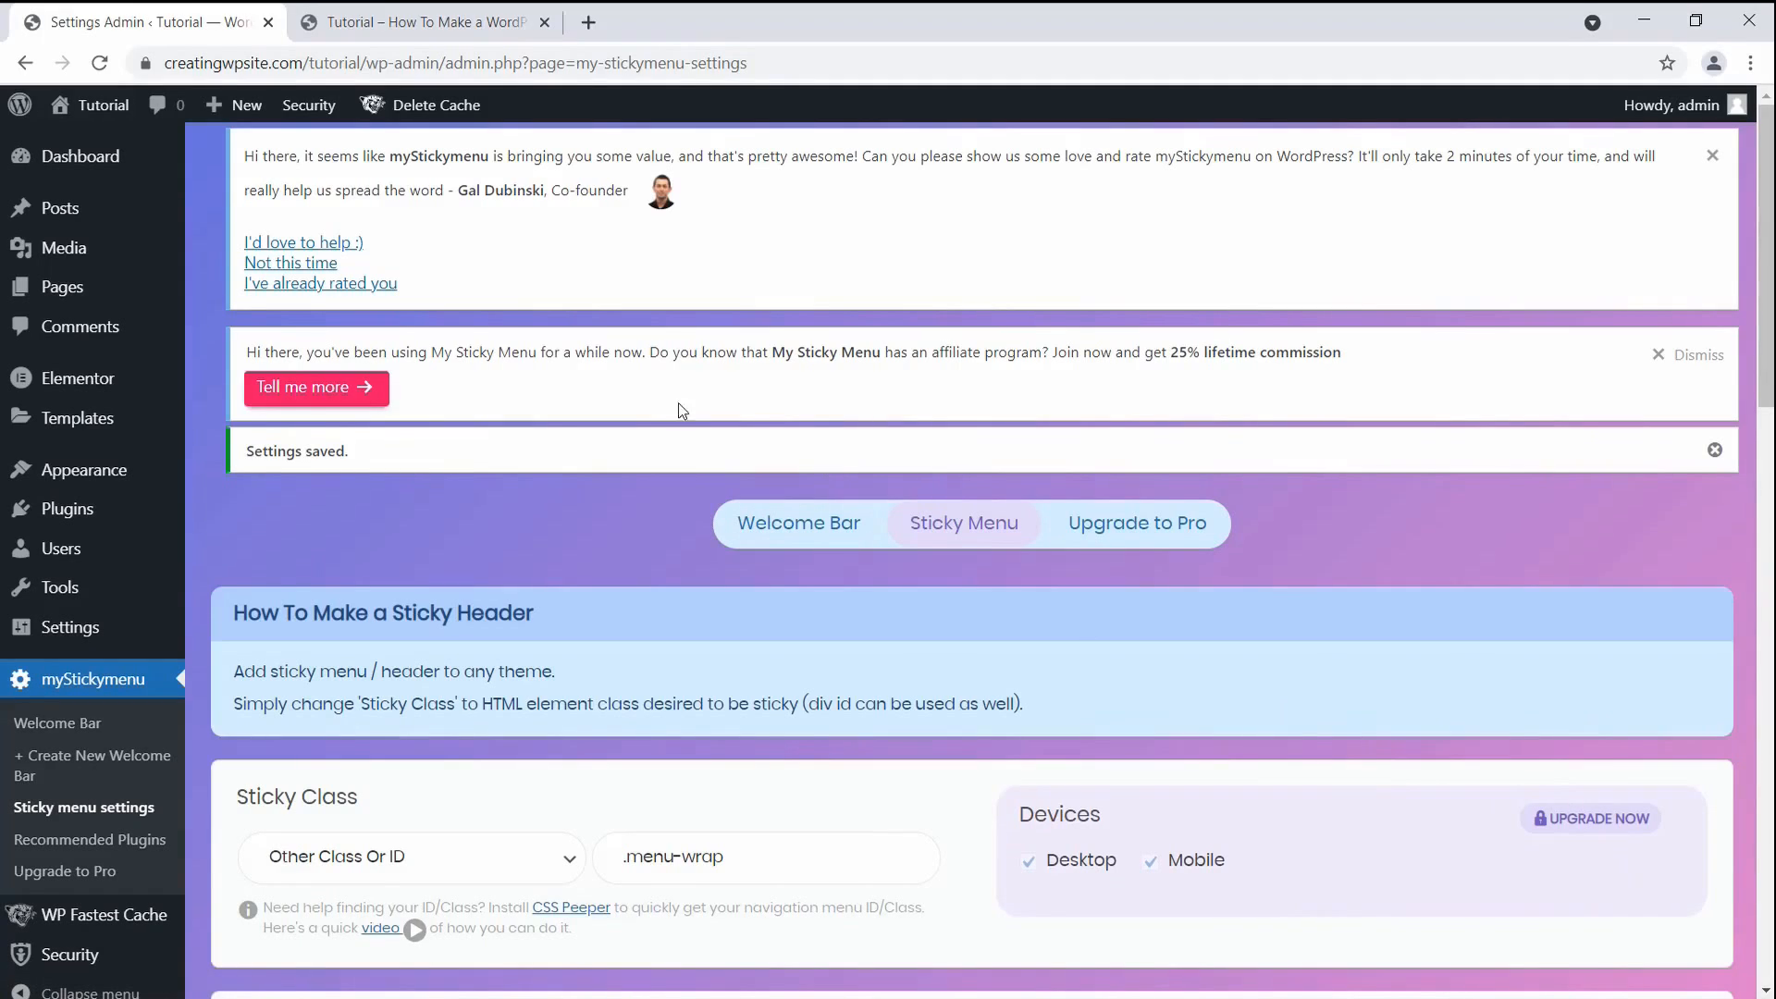
Step: Close the code inspector on the site's front page, then reload the page to examine whether the .menu-wrap header stays fixed during scrolling
{"action": "left_click", "coordinate": [395, 26]}
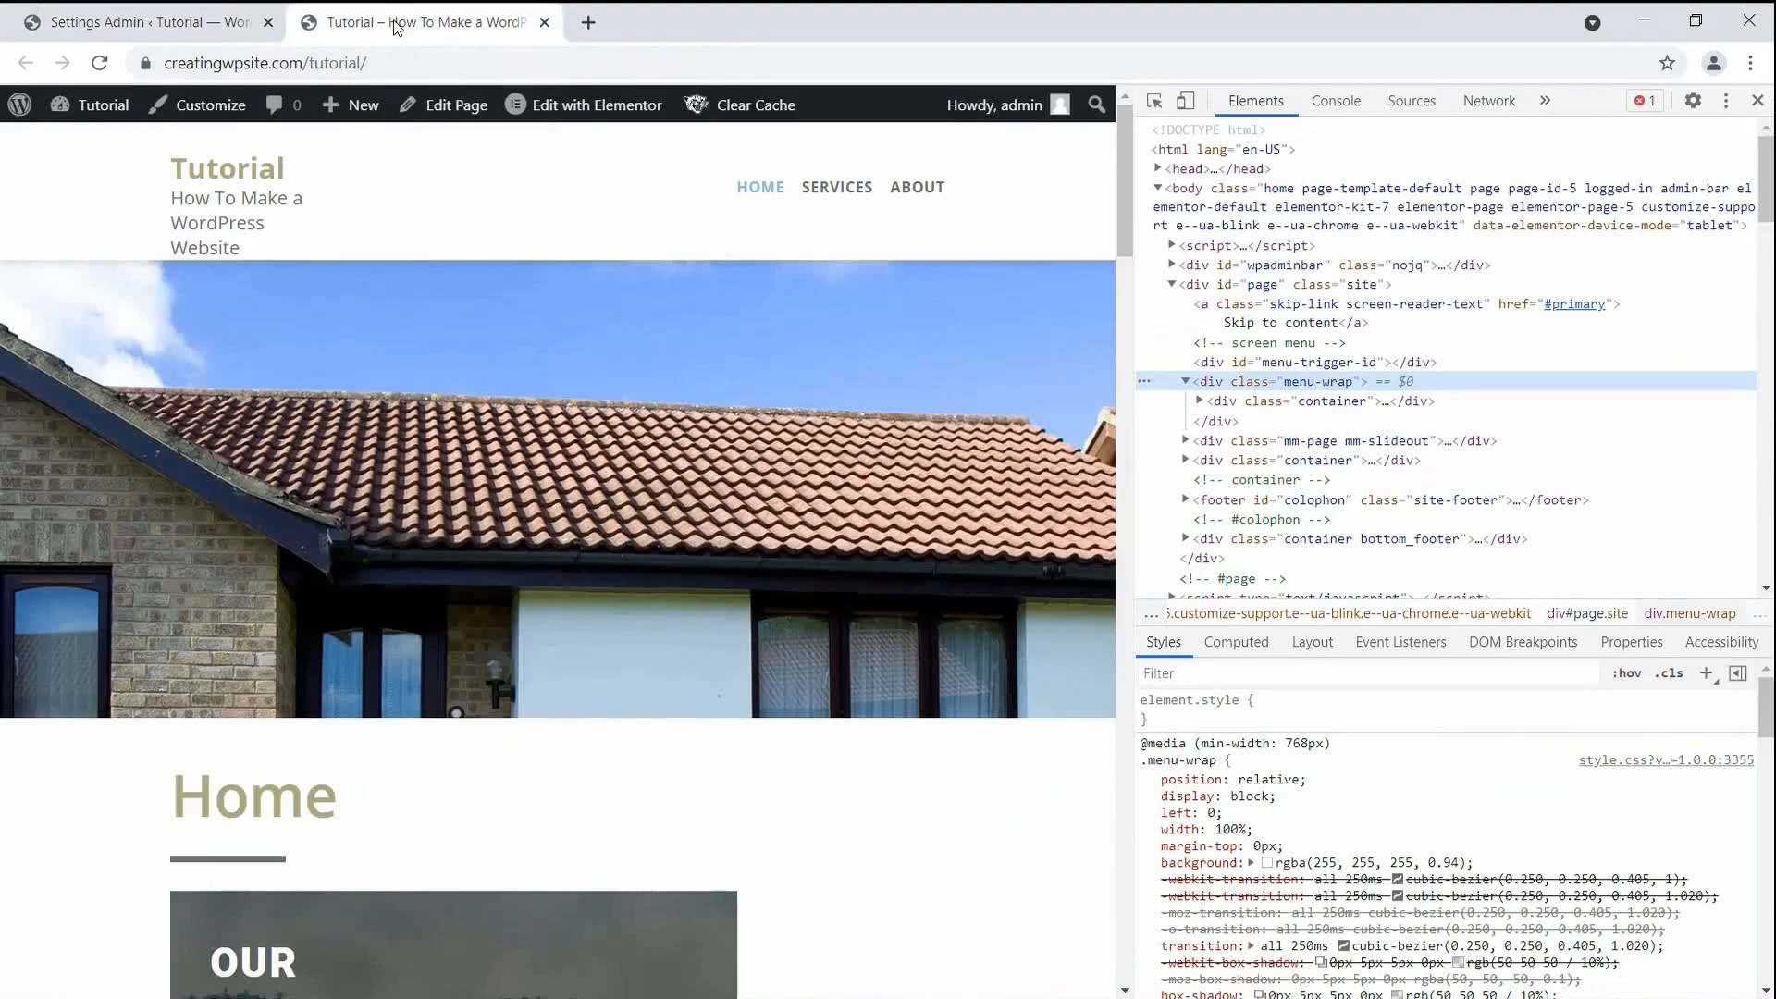
{"action": "left_click", "coordinate": [1757, 100]}
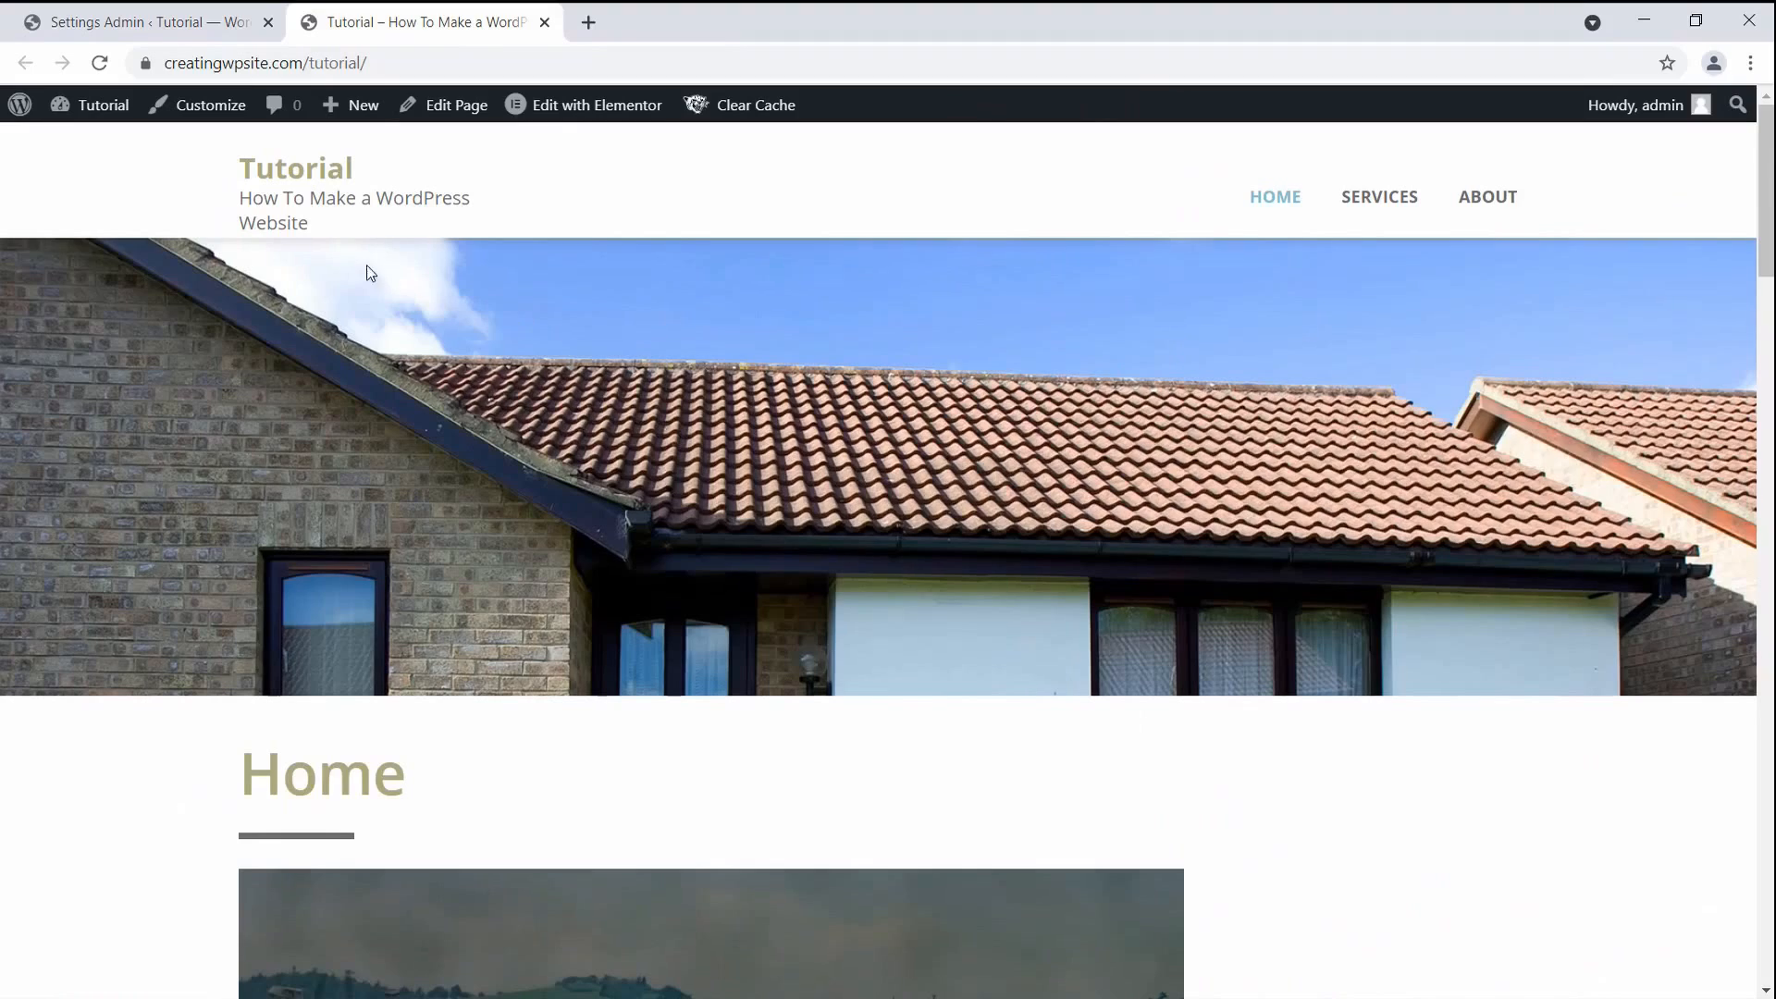
{"action": "right_click", "coordinate": [61, 186]}
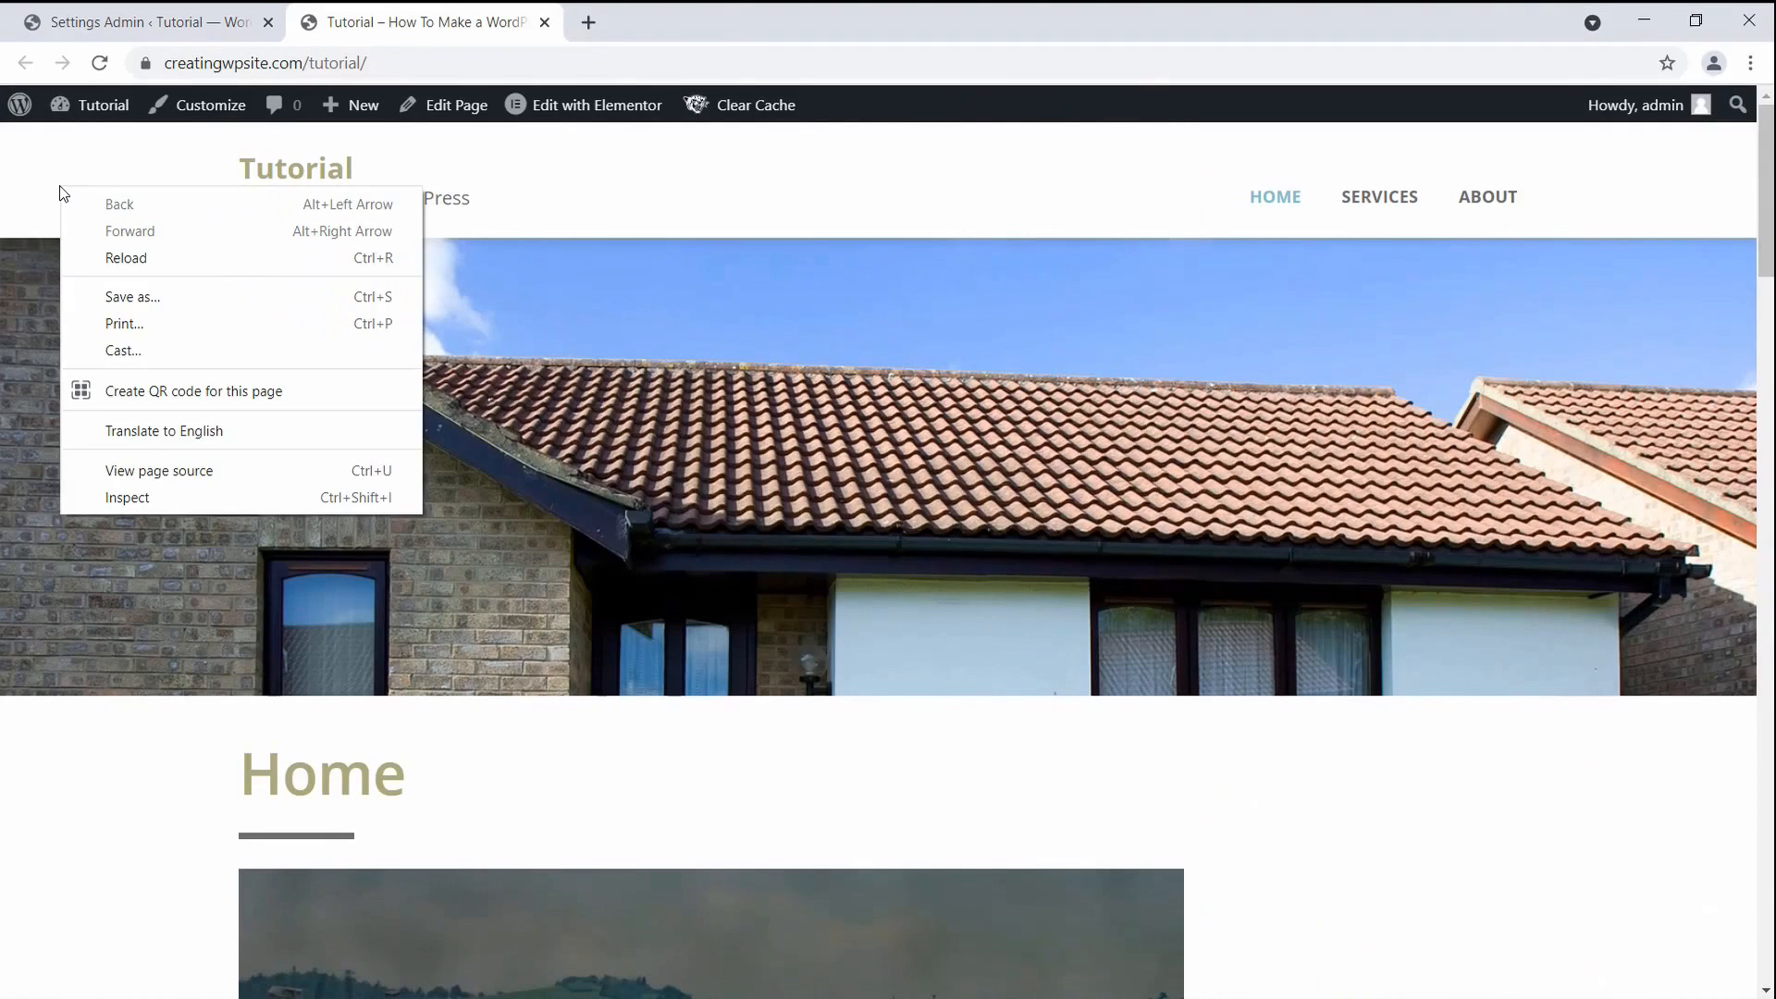
{"action": "left_click", "coordinate": [165, 259]}
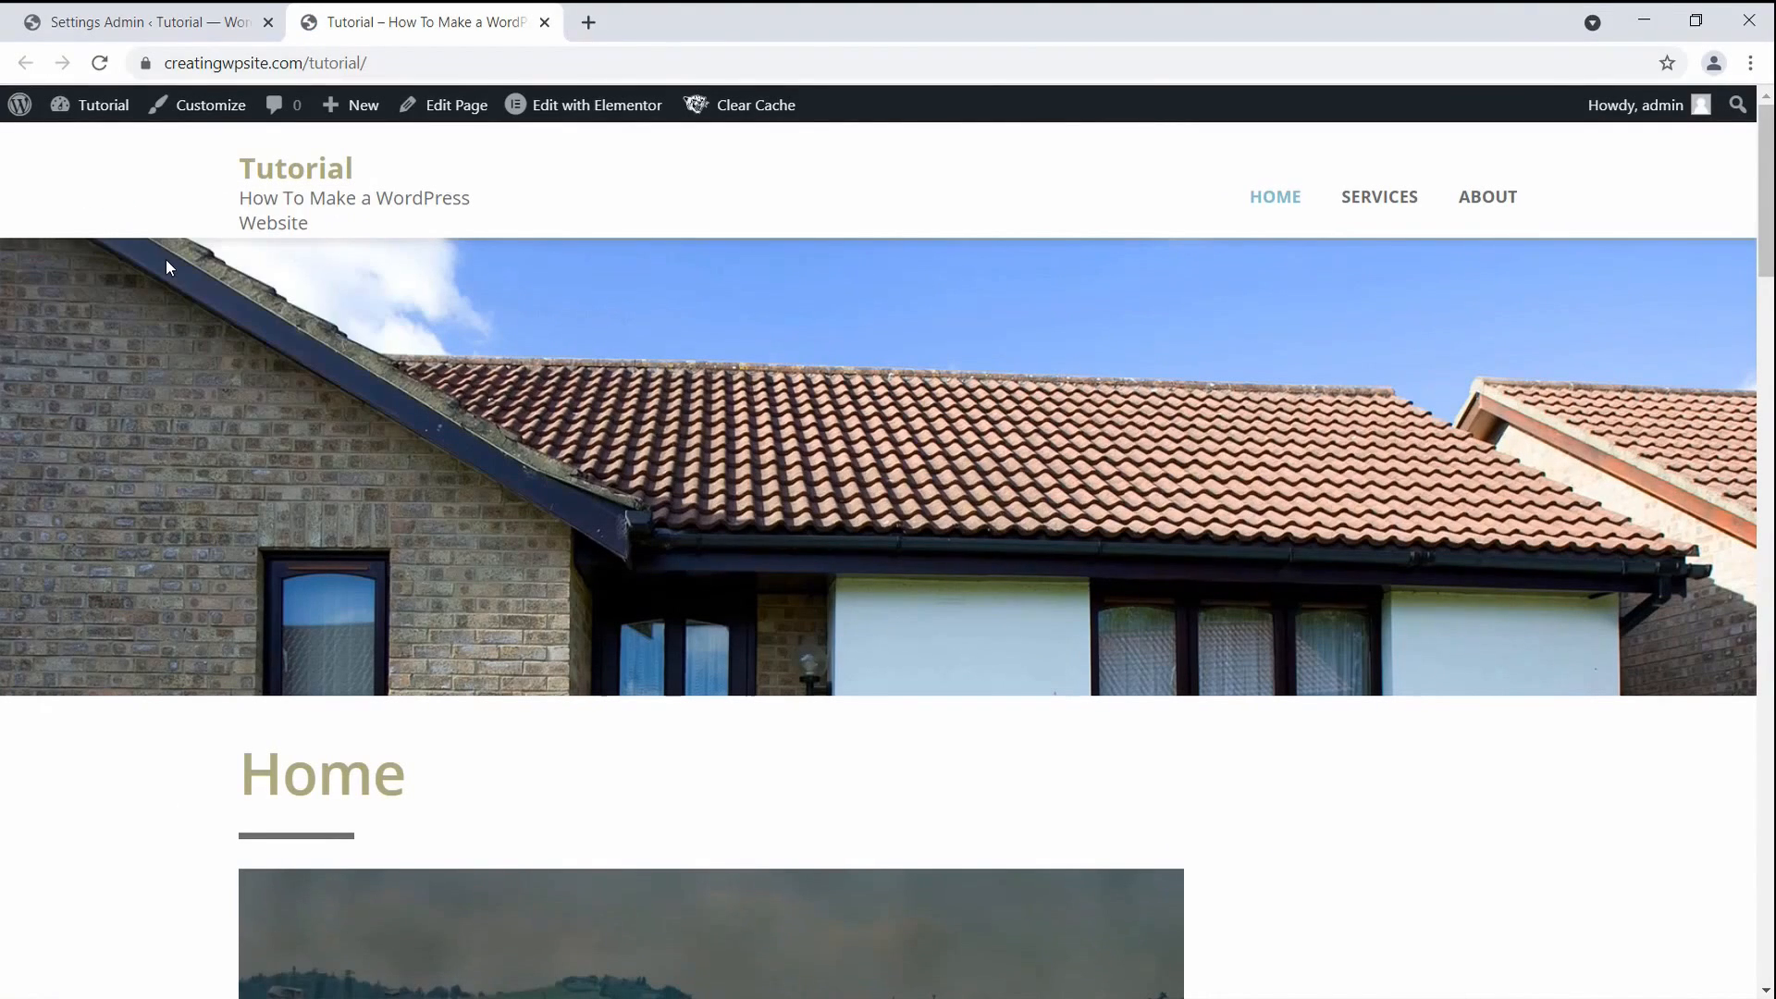
{"action": "scroll", "coordinate": [168, 348], "scroll_direction": "down", "scroll_amount": 6}
{"action": "scroll", "coordinate": [169, 347], "scroll_direction": "up", "scroll_amount": 3}
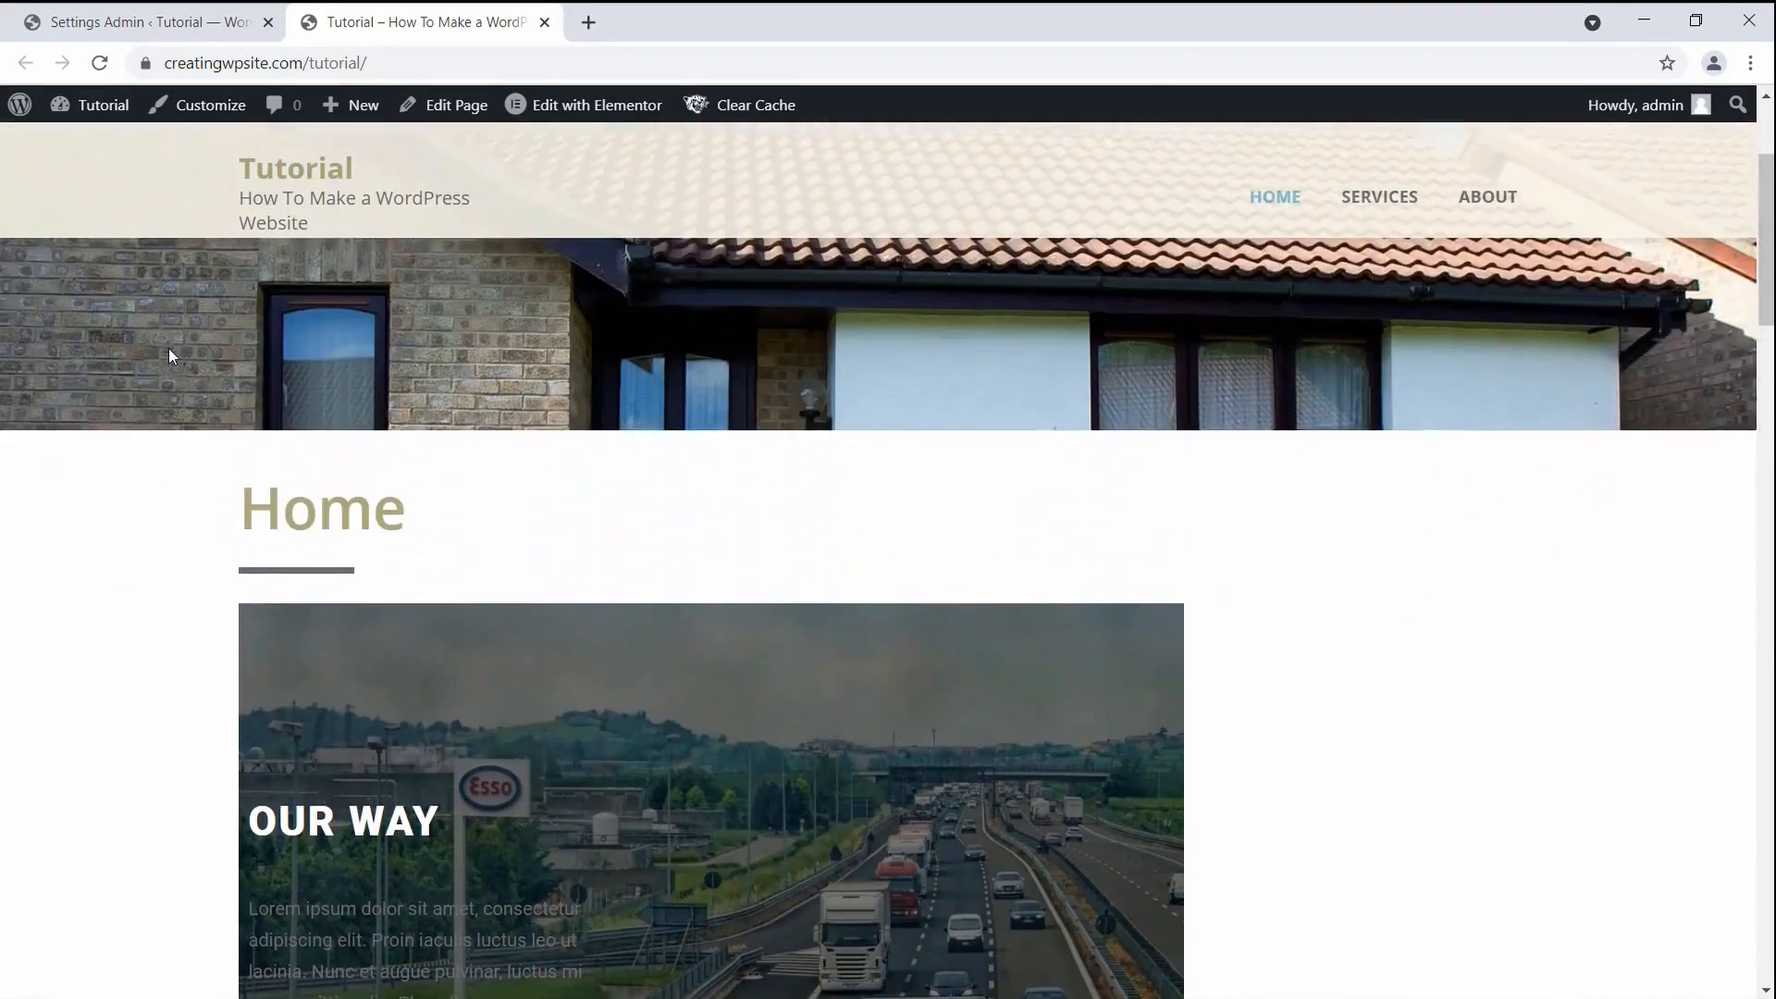
{"action": "scroll", "coordinate": [168, 348], "scroll_direction": "up", "scroll_amount": 2}
{"action": "scroll", "coordinate": [168, 348], "scroll_direction": "down", "scroll_amount": 4}
{"action": "scroll", "coordinate": [169, 347], "scroll_direction": "up", "scroll_amount": 5}
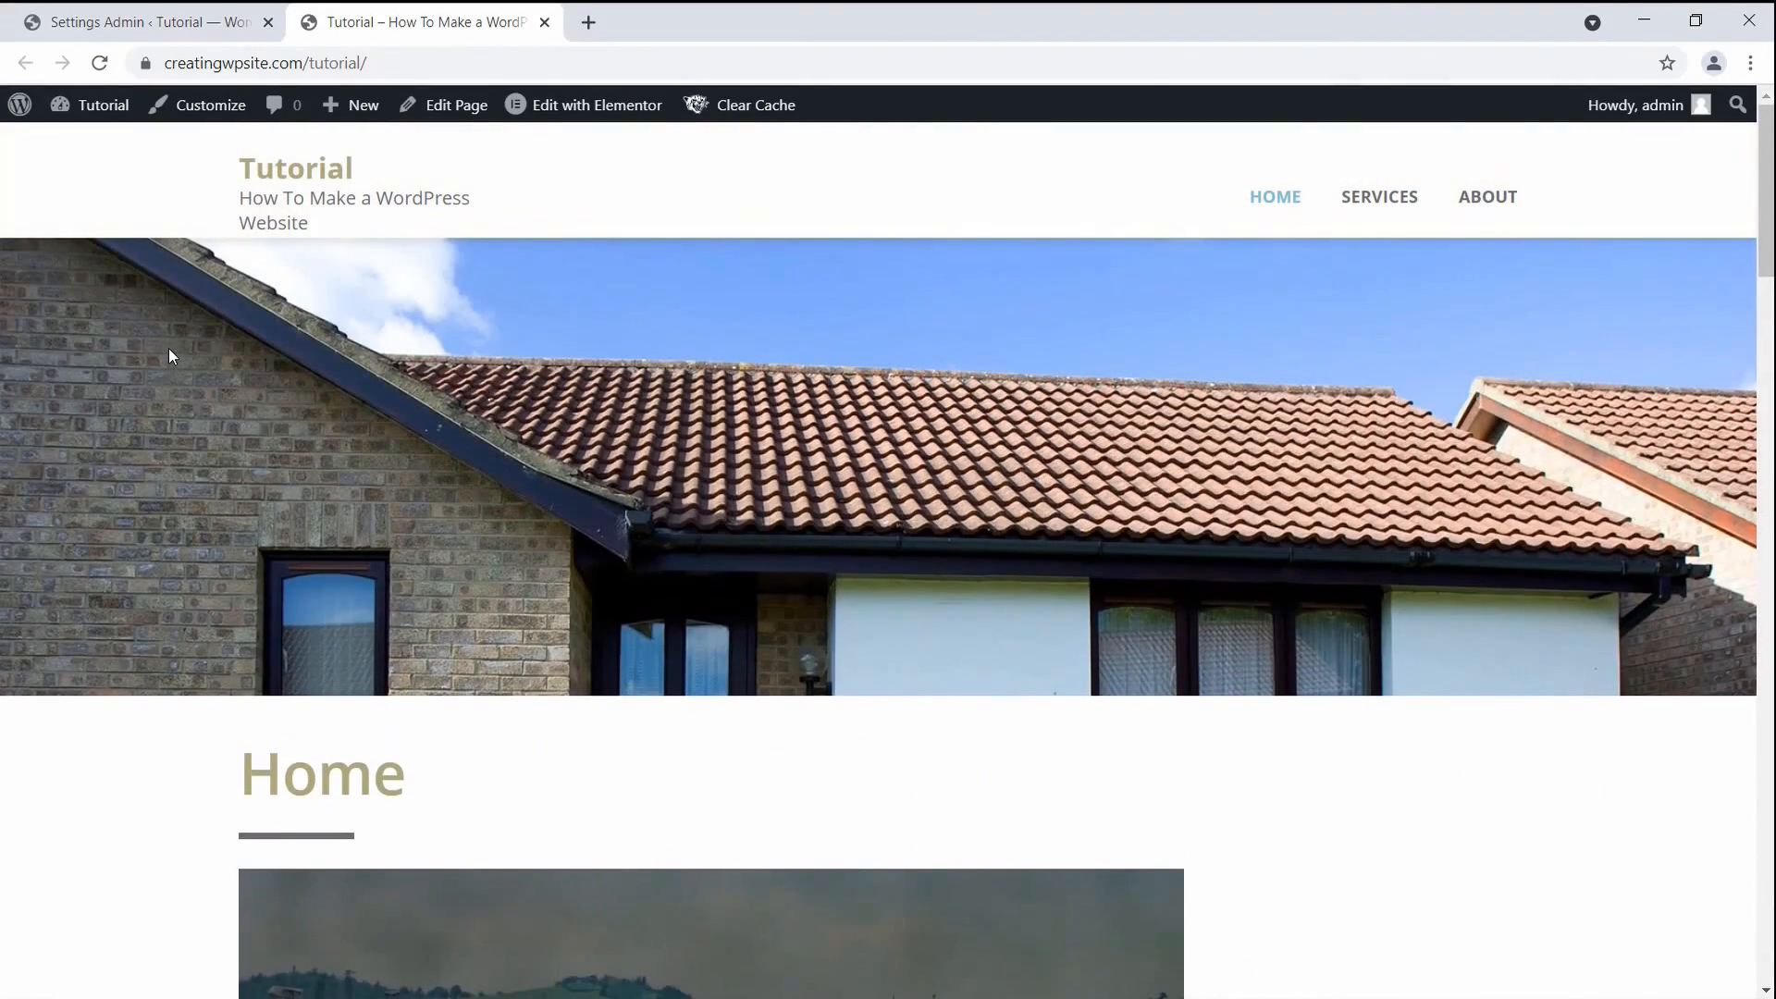